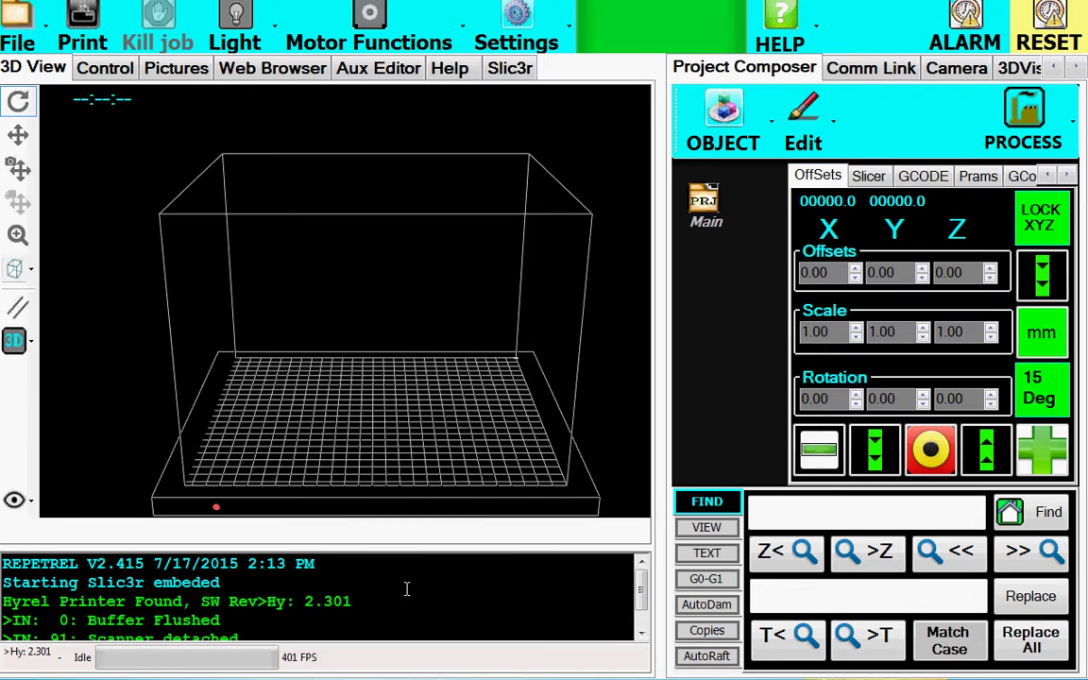
Step: Check the installed software version details, then close the settings without changes
left_click(520, 26)
mouse_move(662, 206)
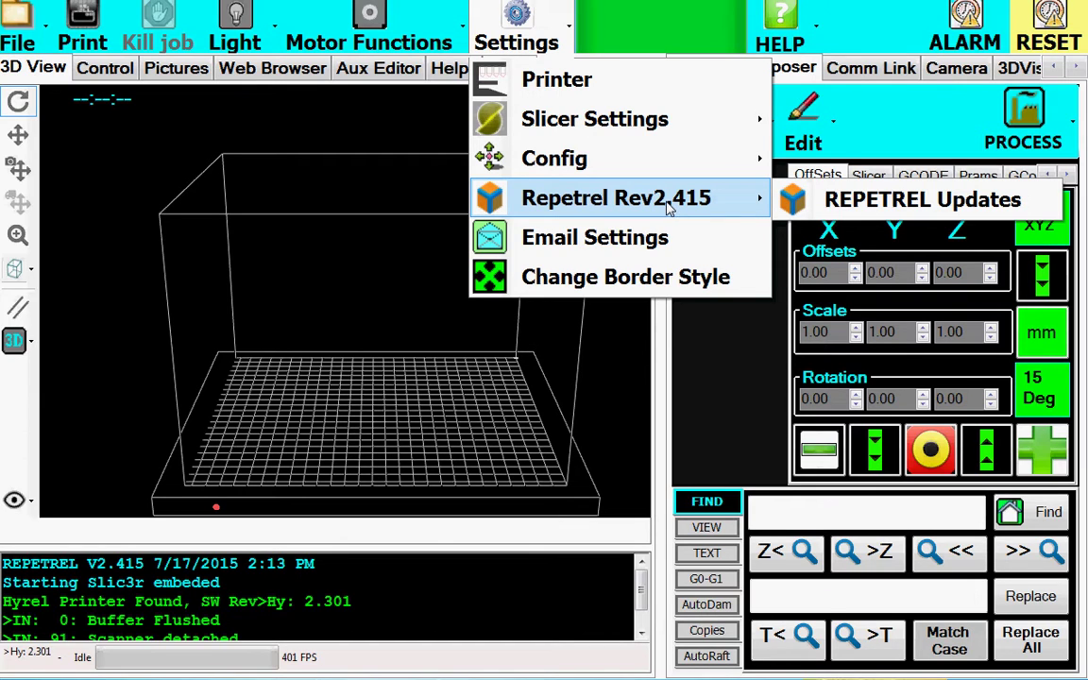
left_click(604, 402)
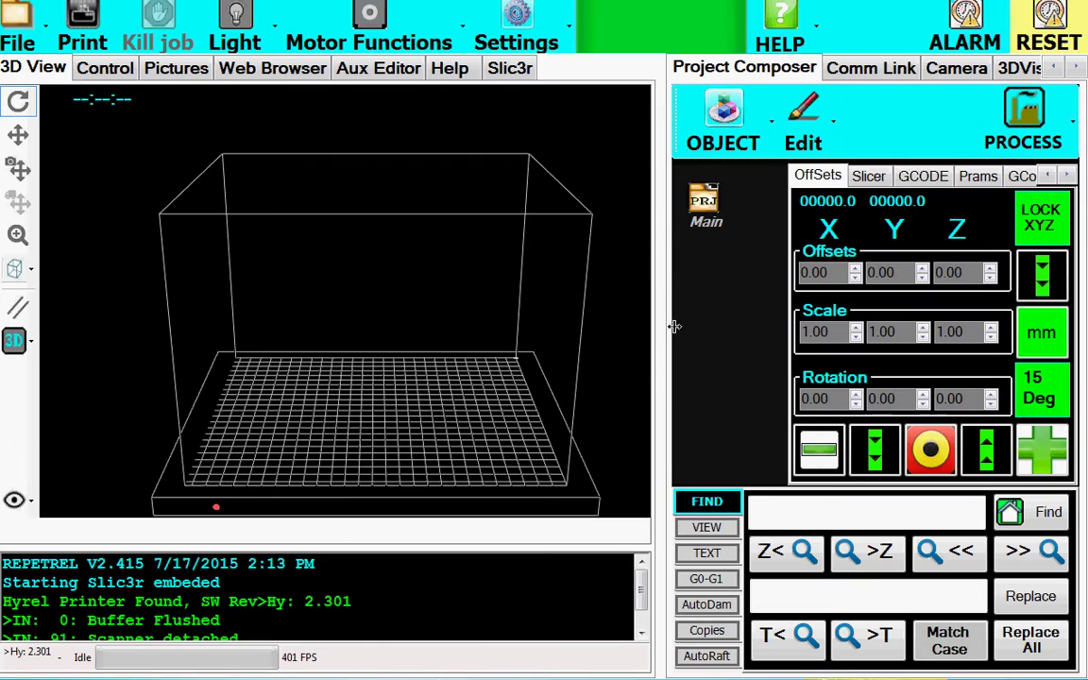
Step: Load the sphrere 25 STL onto the build plate and tilt the view lower
left_click(716, 137)
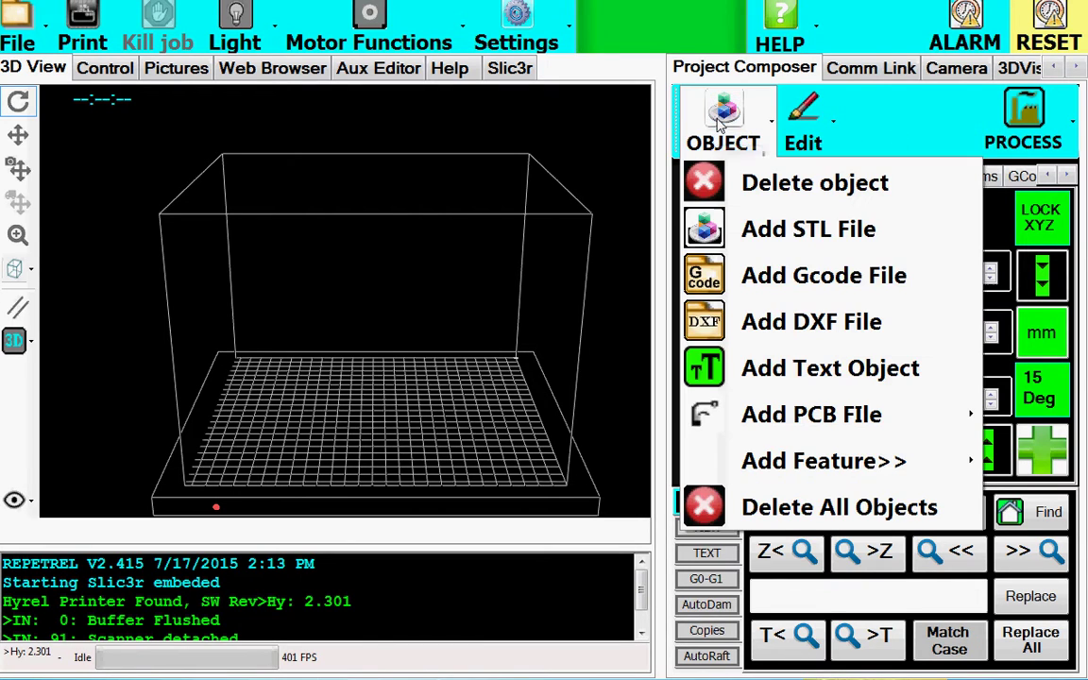
left_click(723, 227)
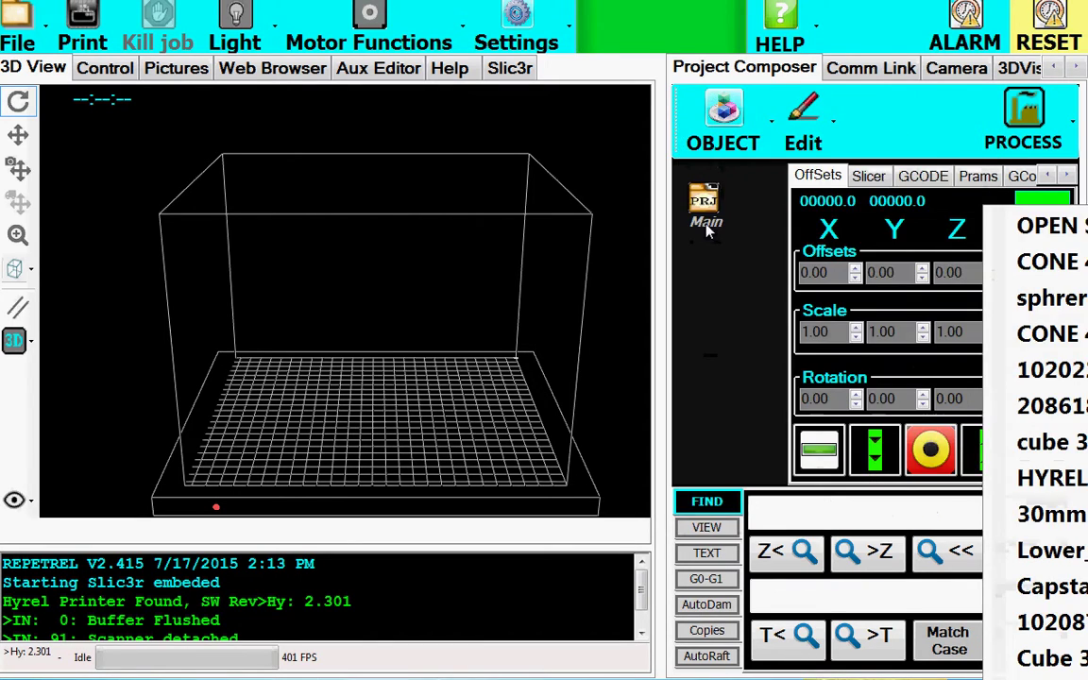
left_click(1058, 300)
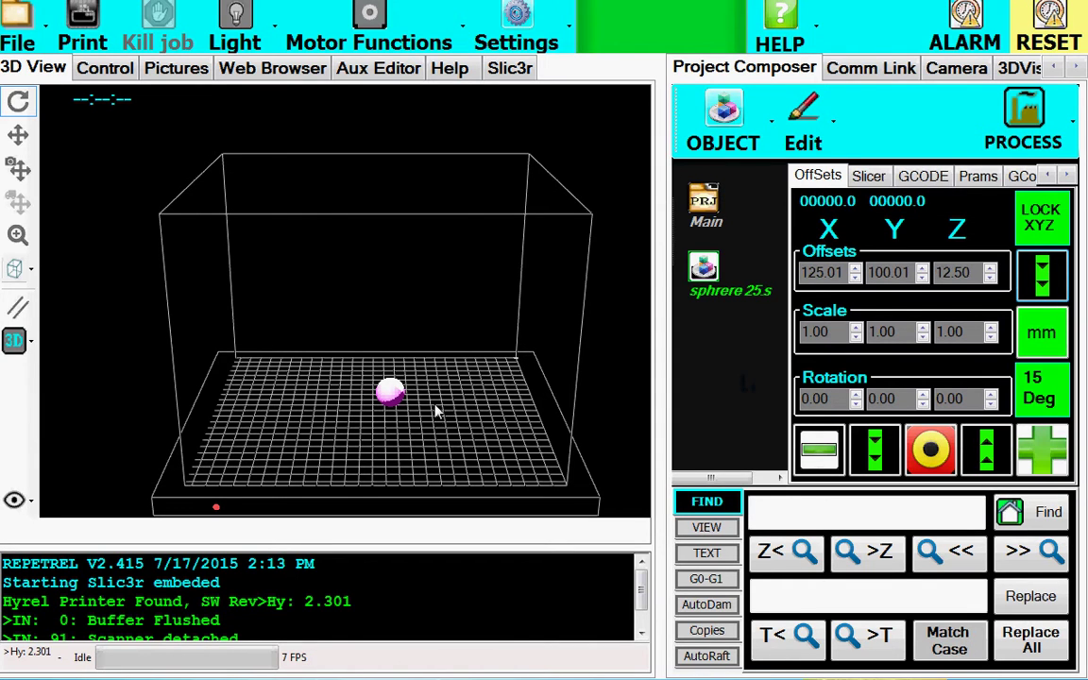
left_click_drag(437, 416, 443, 364)
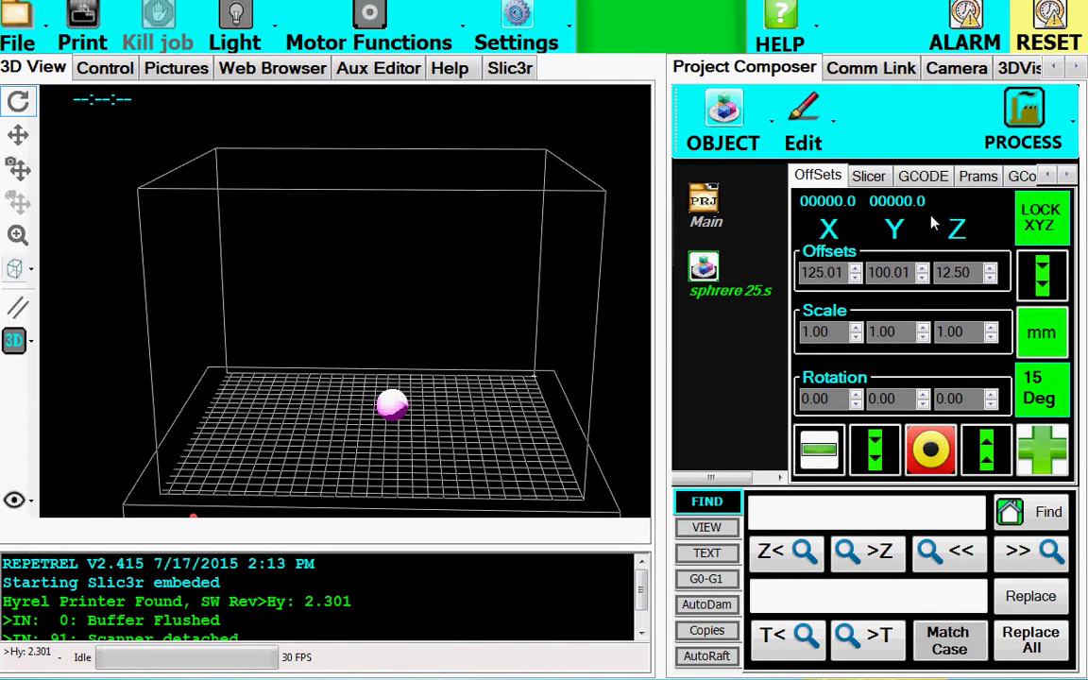
Step: Slice the sphere from the Slicer tab and overwrite SPHRERE 25.GCODE with the new G-code
left_click(871, 181)
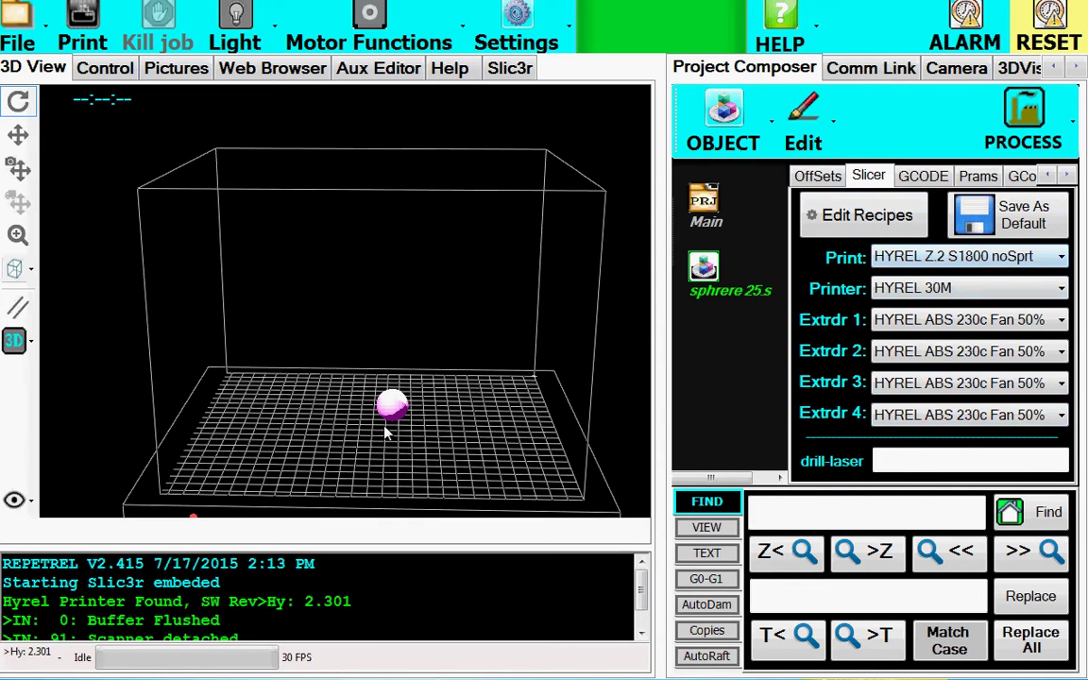
left_click(1032, 113)
left_click(1049, 181)
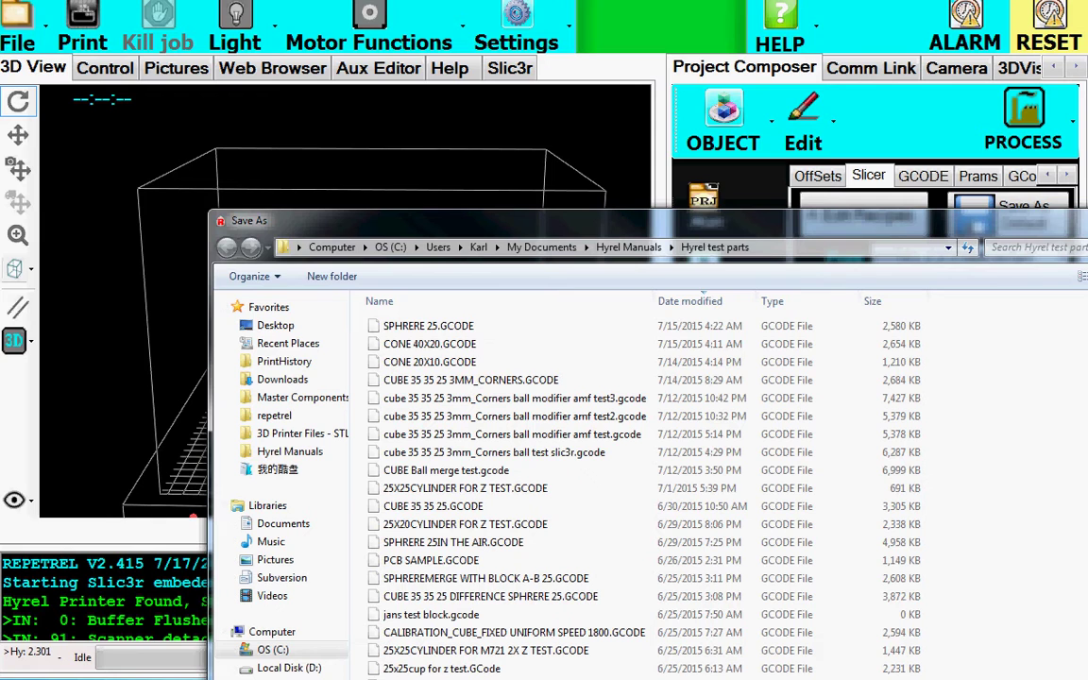
key("Return")
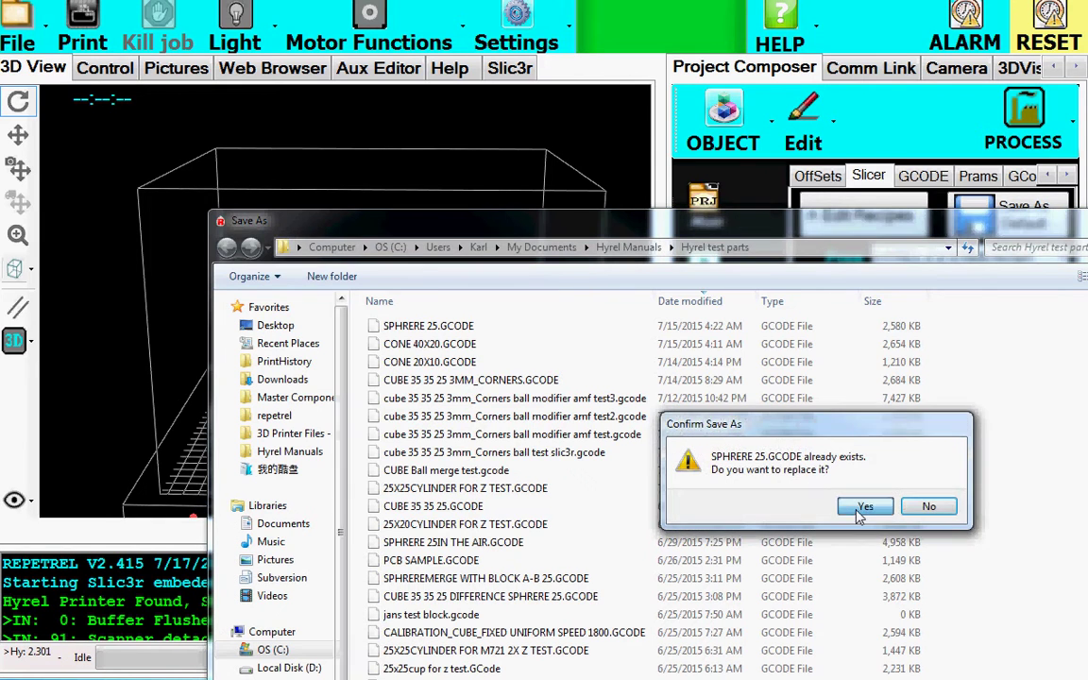
left_click(800, 506)
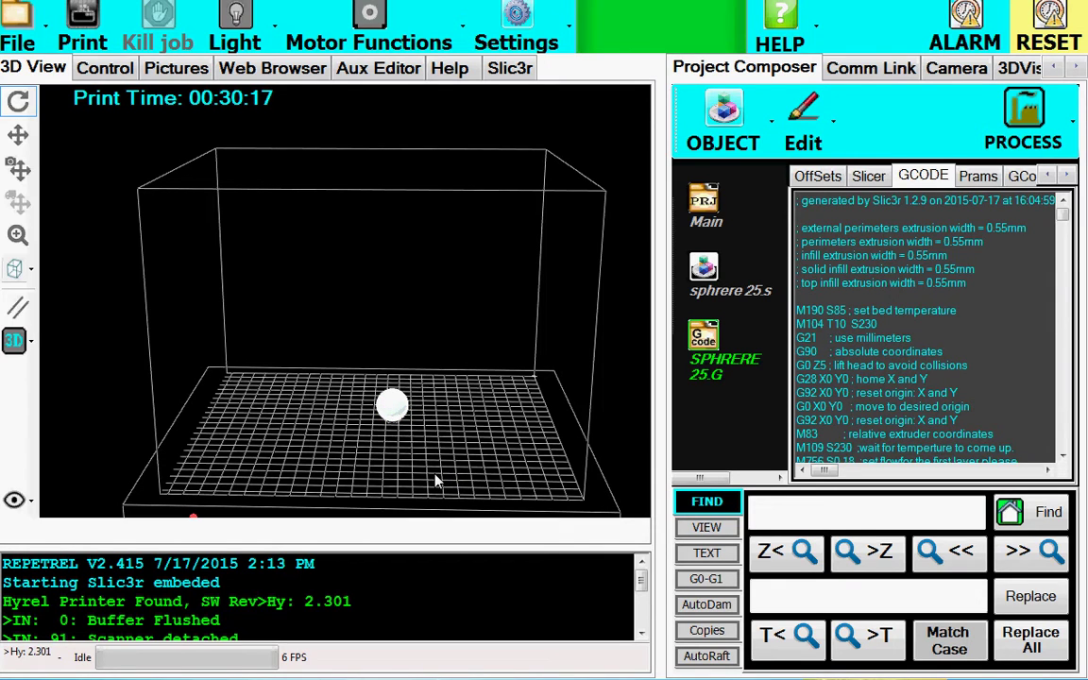
Step: Zoom in on the sphere and save a slightly lower ShowFaces opacity in its display settings
scroll(436, 481, "up", 5)
left_click_drag(437, 484, 412, 348)
scroll(451, 365, "up", 3)
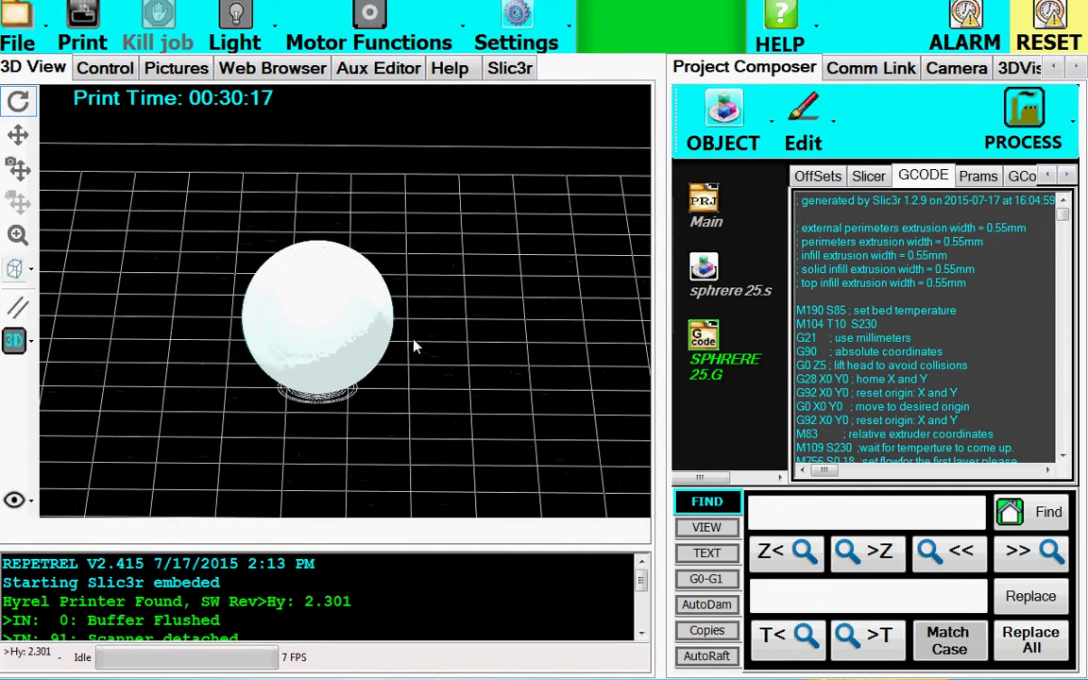
left_click(706, 271)
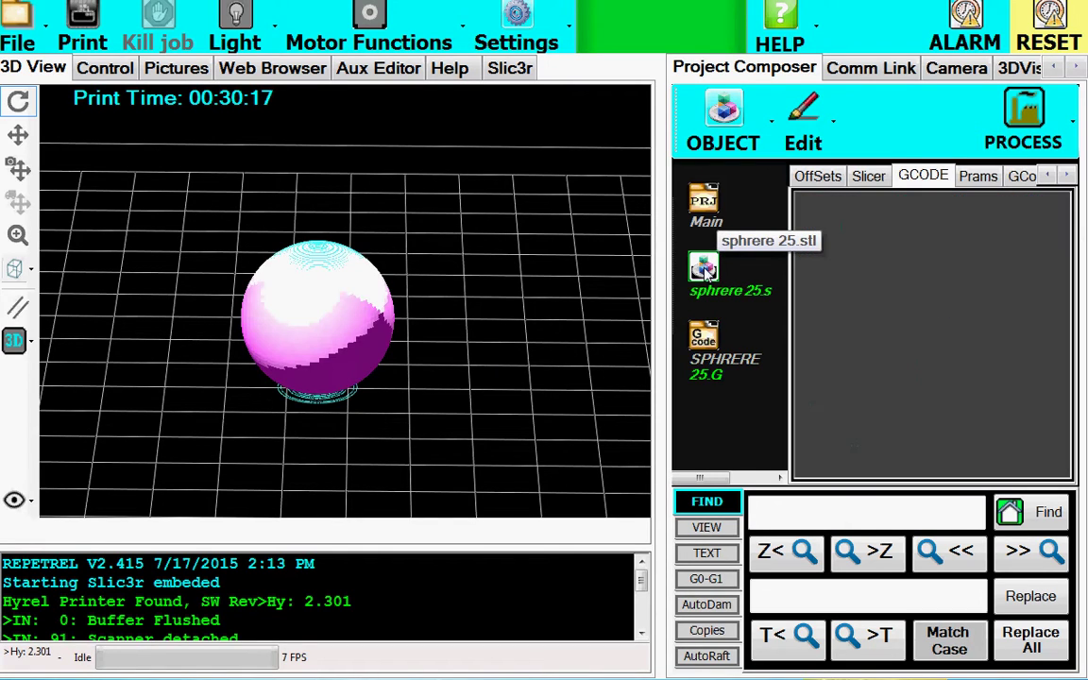
double_click(707, 272)
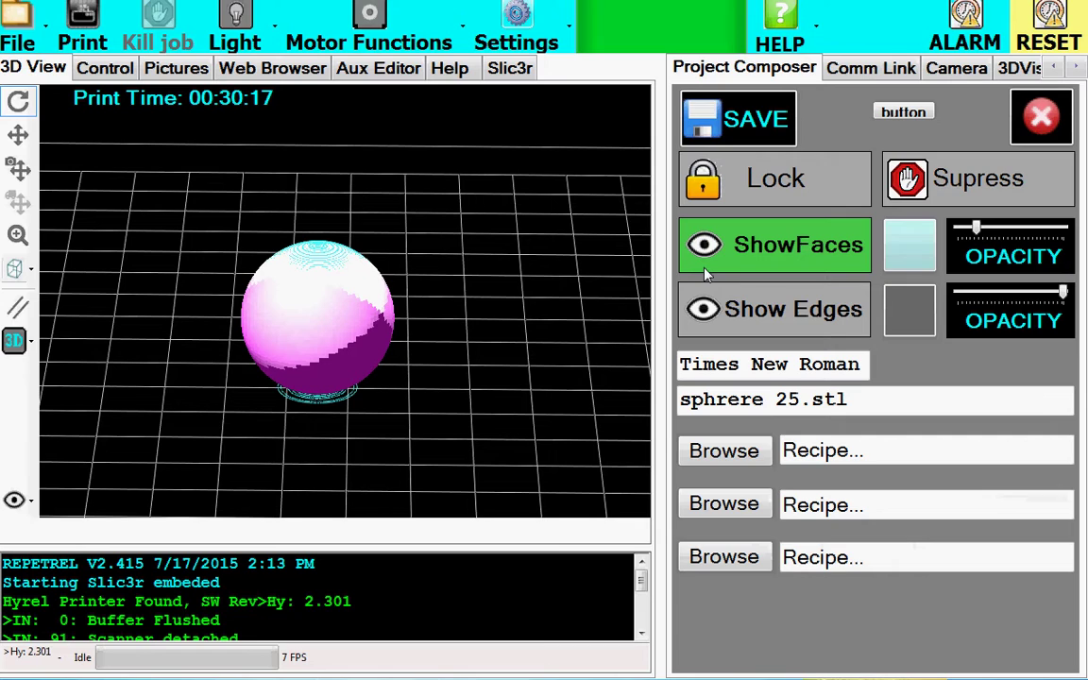
left_click_drag(983, 238, 974, 238)
left_click(758, 120)
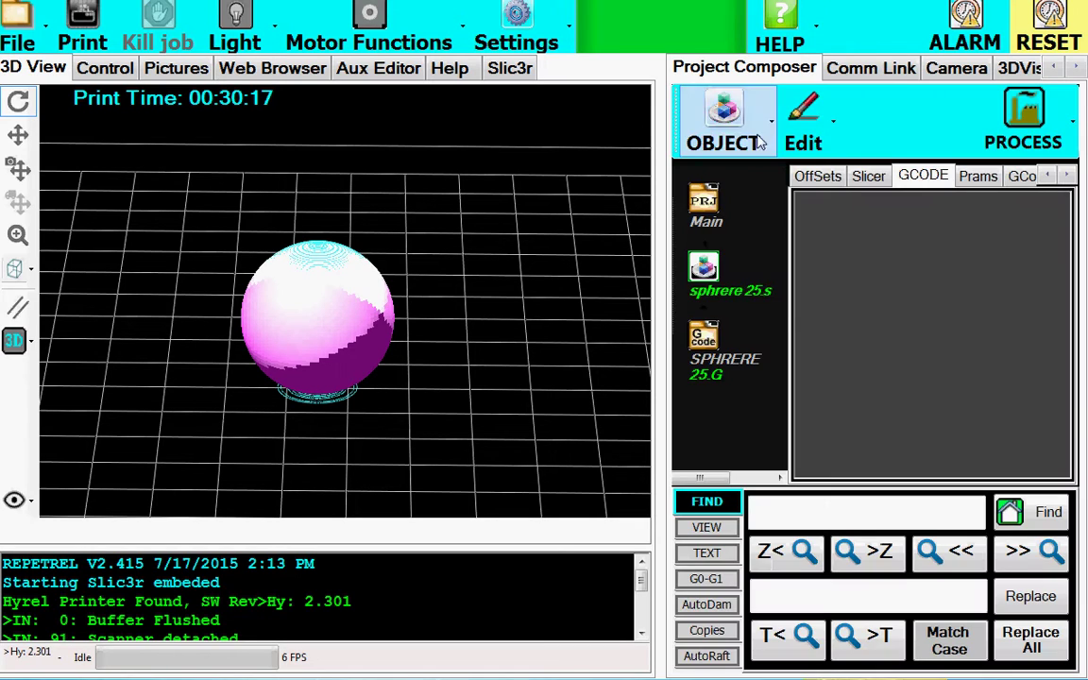
Step: Load SPHRERE 25.GCODE and step through its layers in Show Single Layer mode
left_click(724, 366)
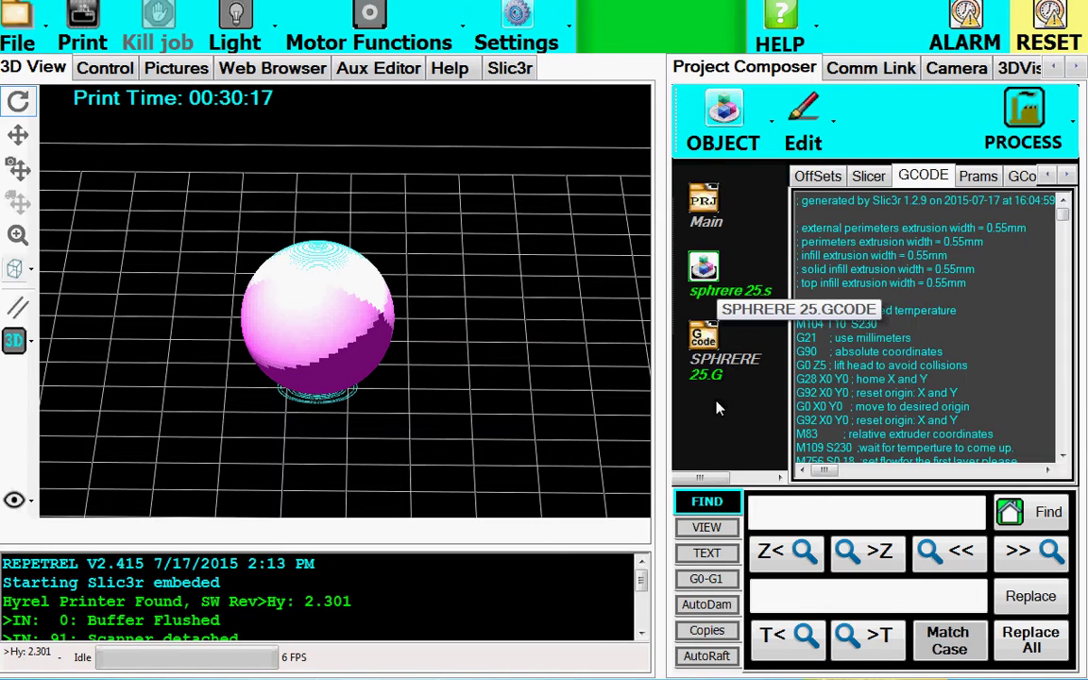
left_click(707, 527)
left_click(902, 584)
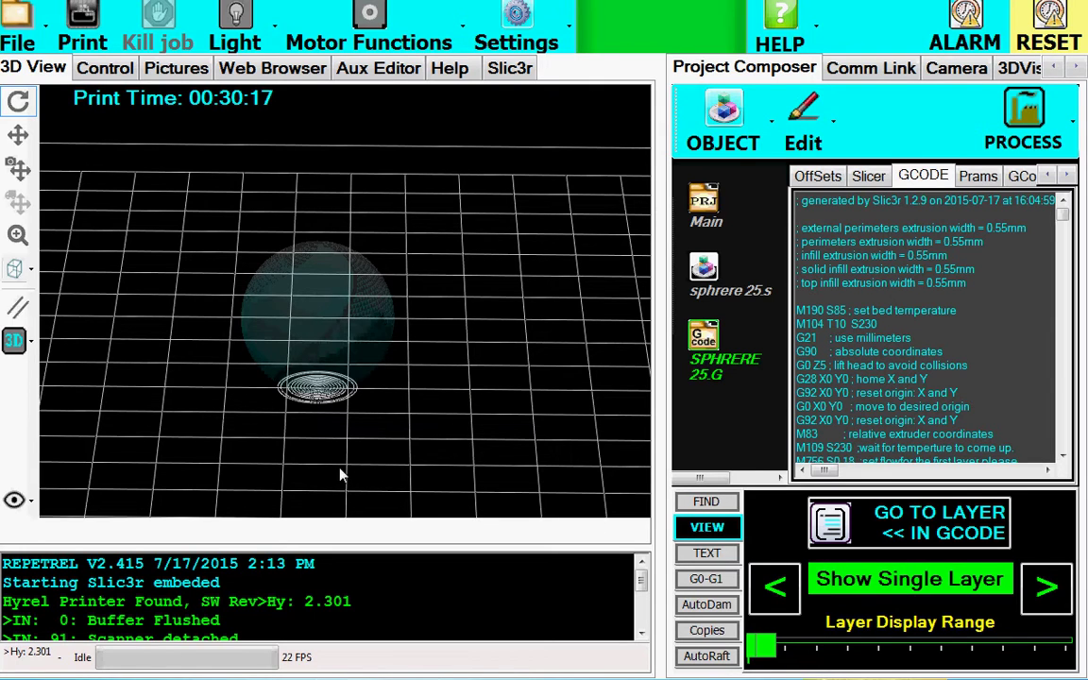
scroll(341, 475, "up", 3)
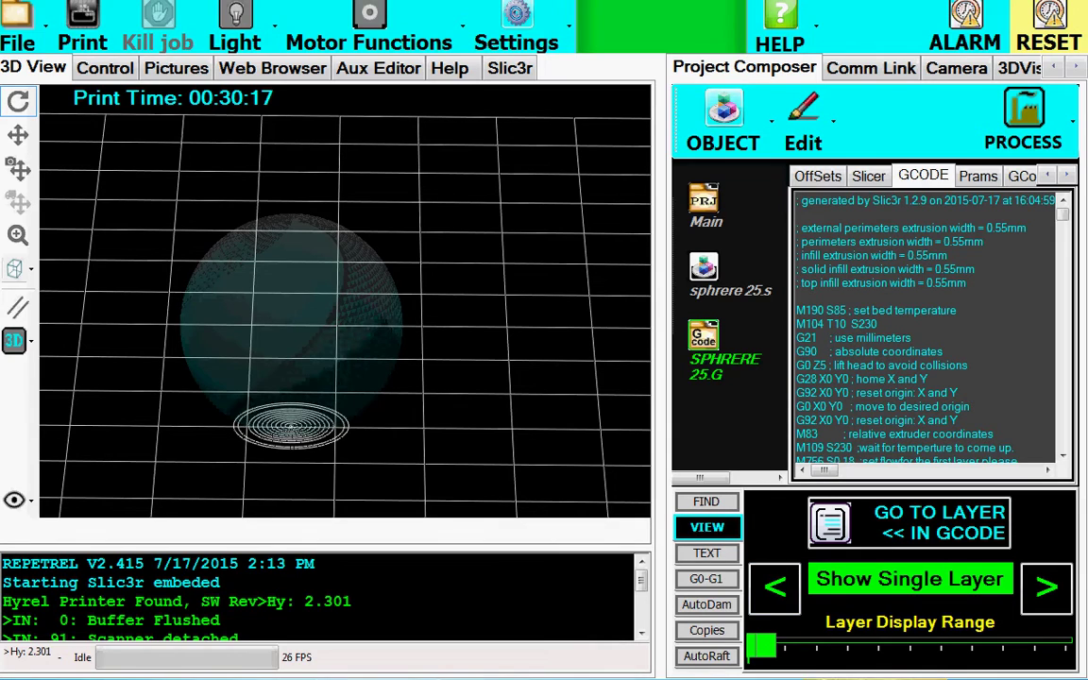
left_click_drag(762, 647, 720, 558)
scroll(441, 348, "down", 5)
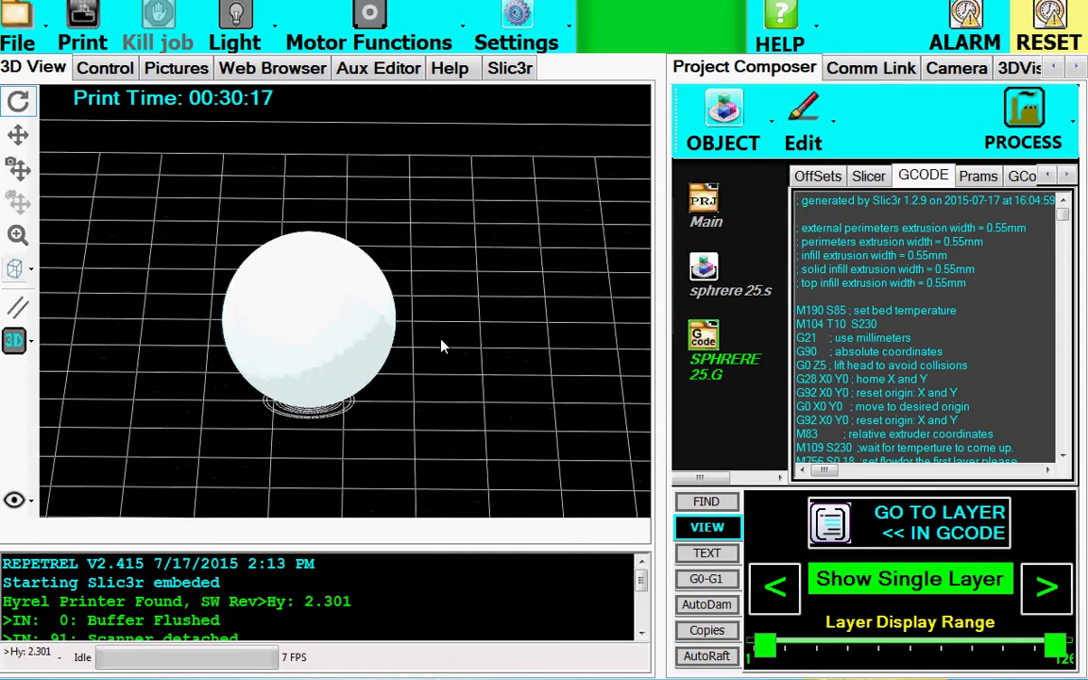
Step: Delete all objects, add the CONE 40x20 STL, and centre it on the build plate
left_click(724, 112)
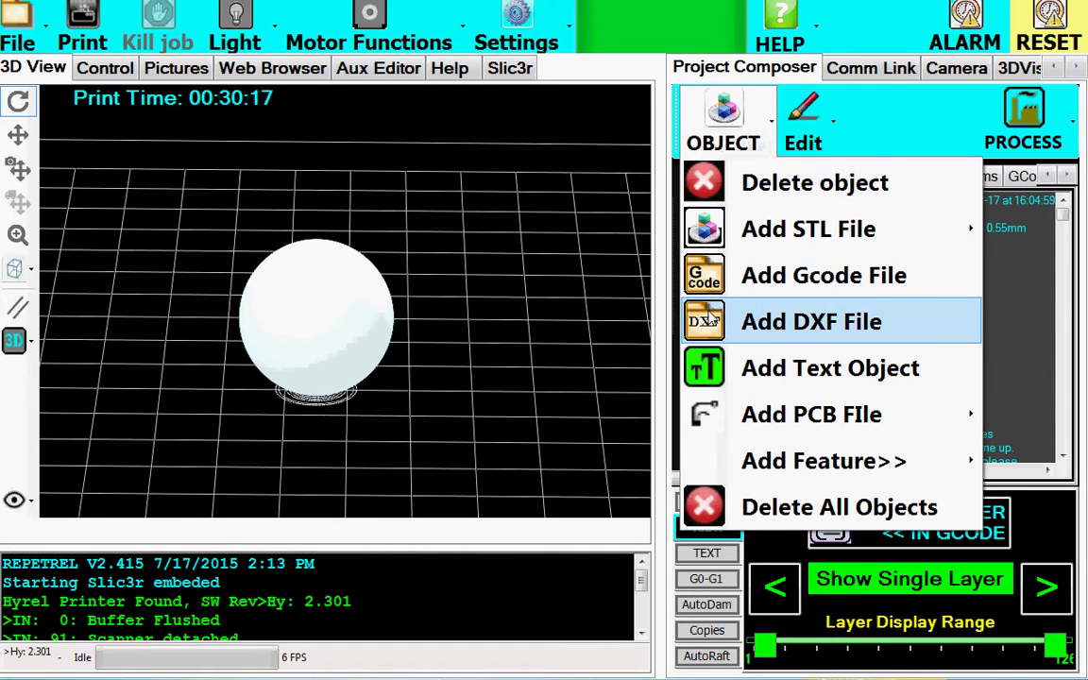
left_click(710, 506)
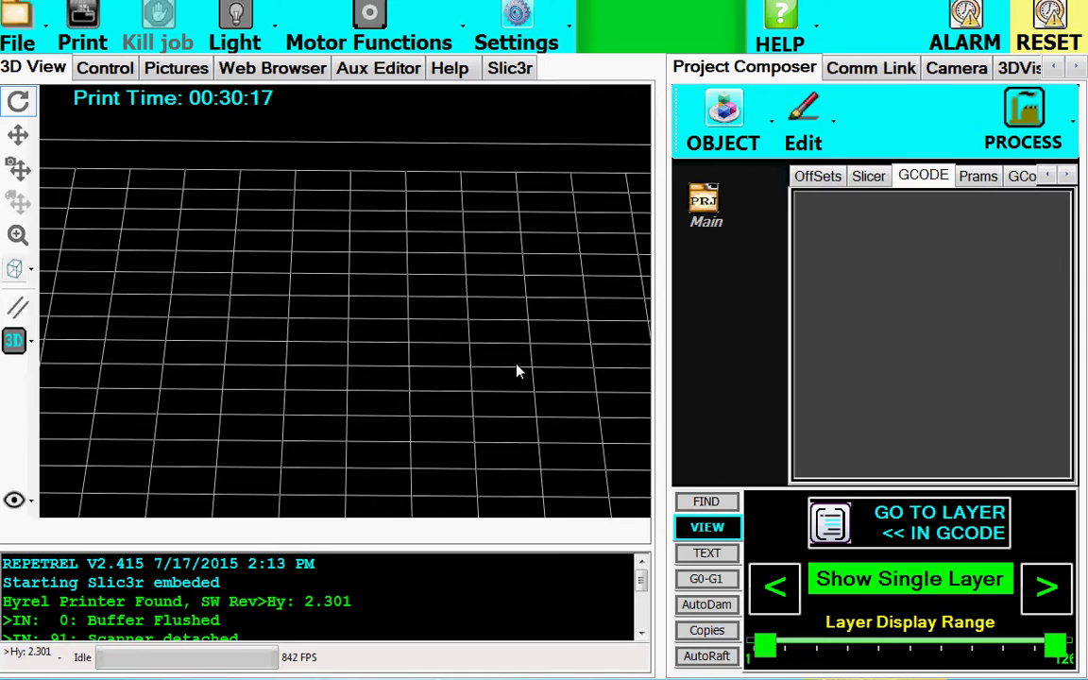
left_click(723, 121)
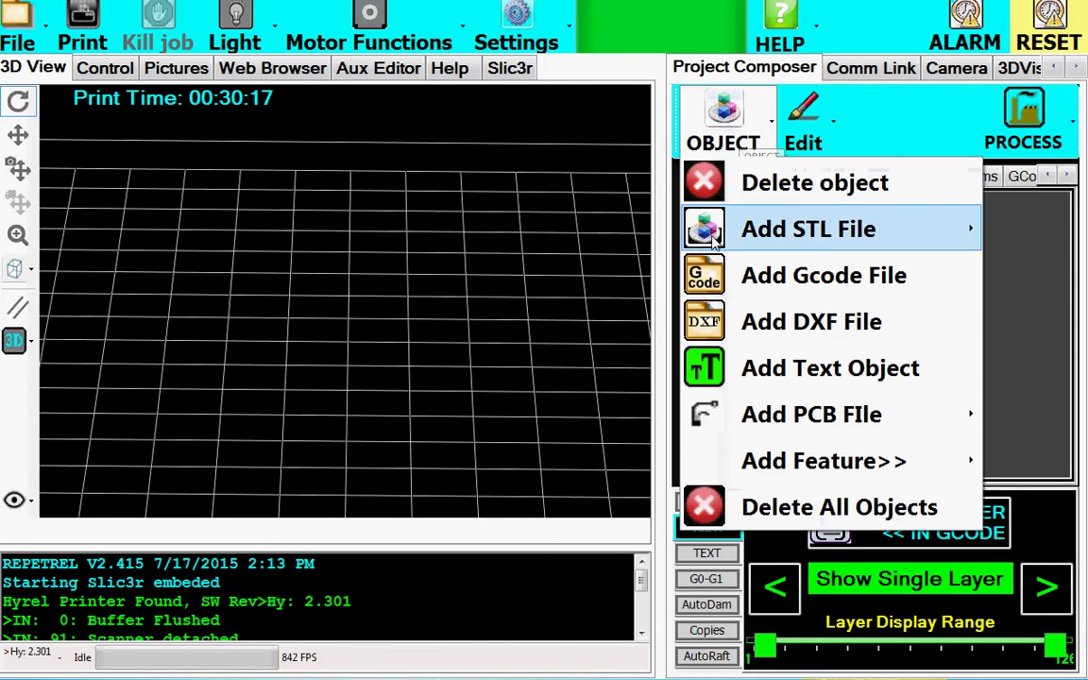
mouse_move(706, 240)
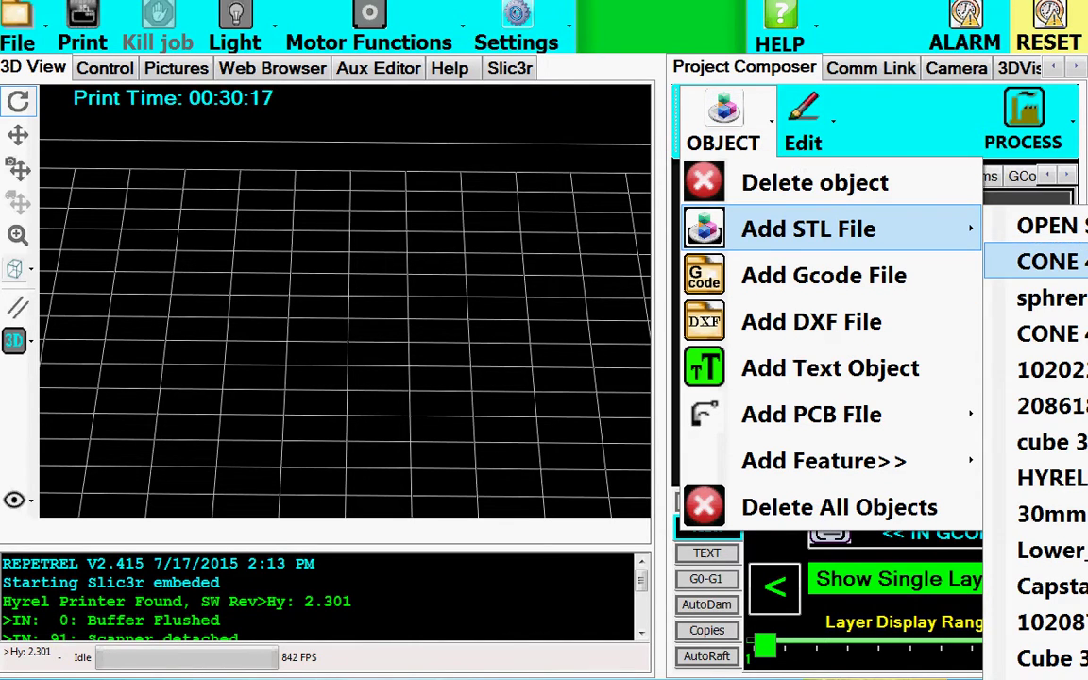
left_click(1018, 262)
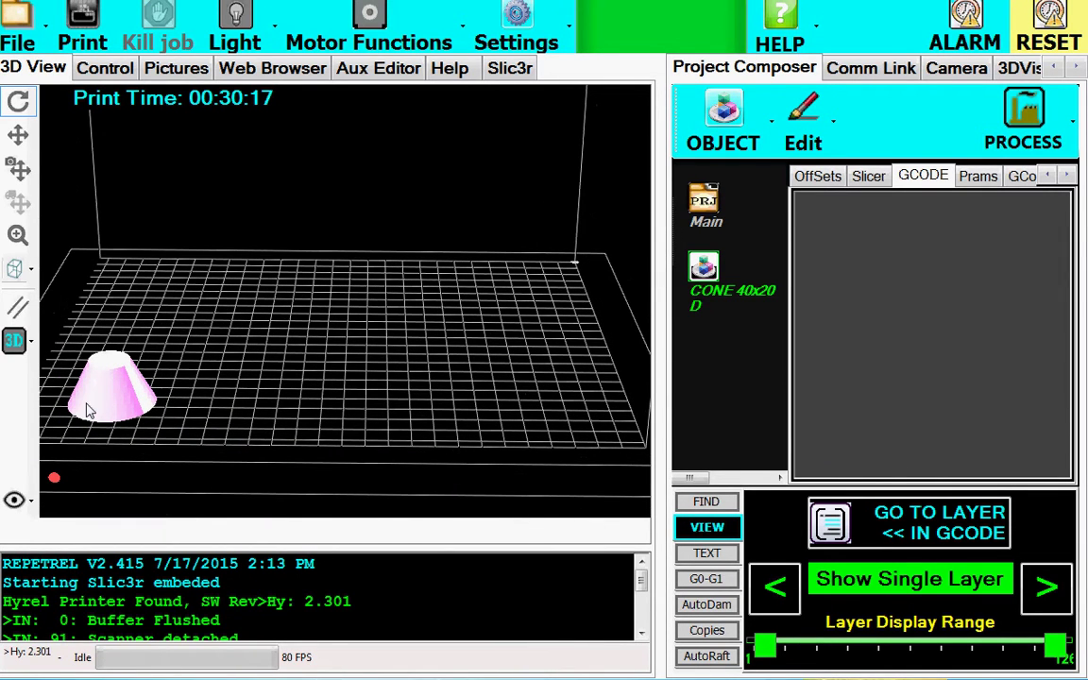
left_click_drag(87, 411, 247, 289)
middle_click_drag(291, 362, 335, 397)
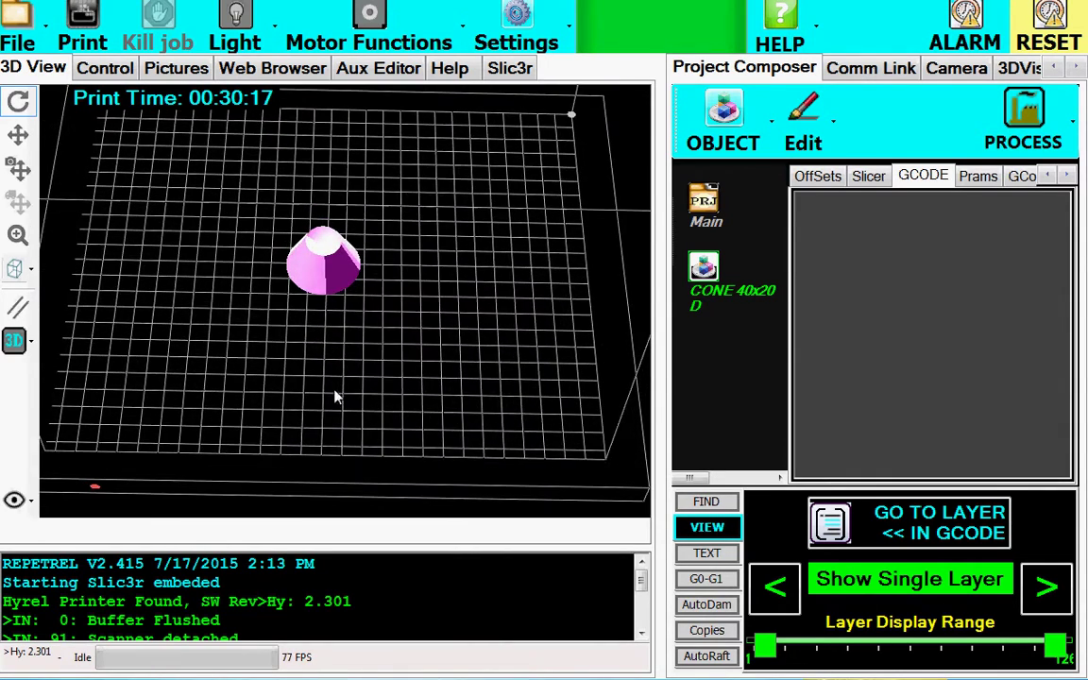
Step: Add the sphrere 25 STL back into the project beside the cone
left_click(723, 121)
mouse_move(723, 227)
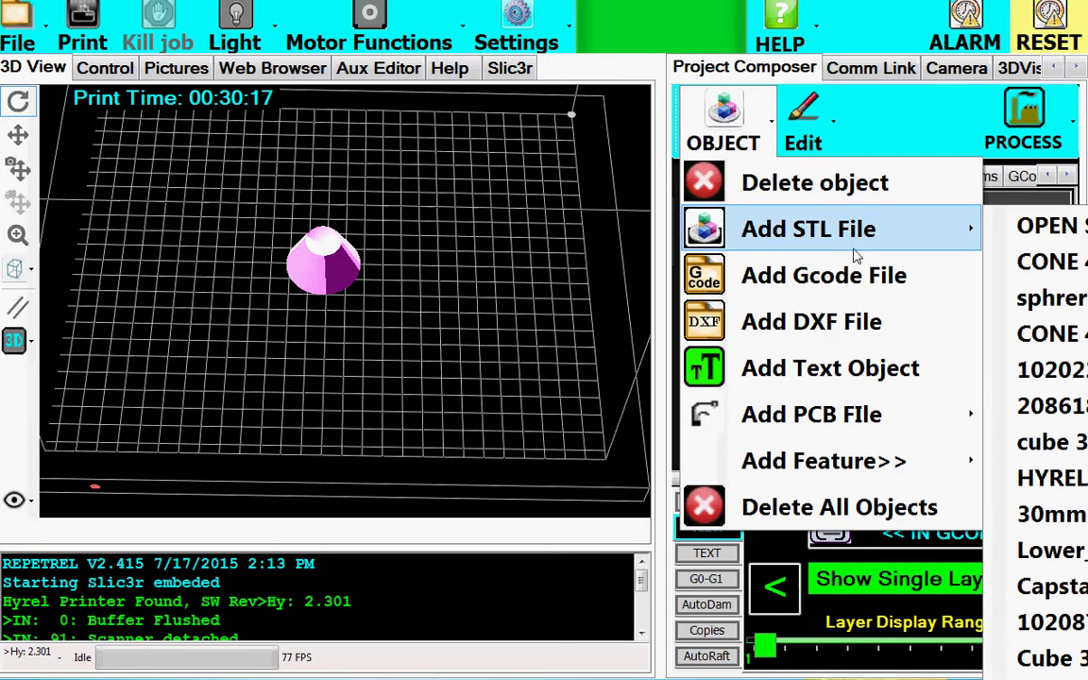
left_click(1011, 295)
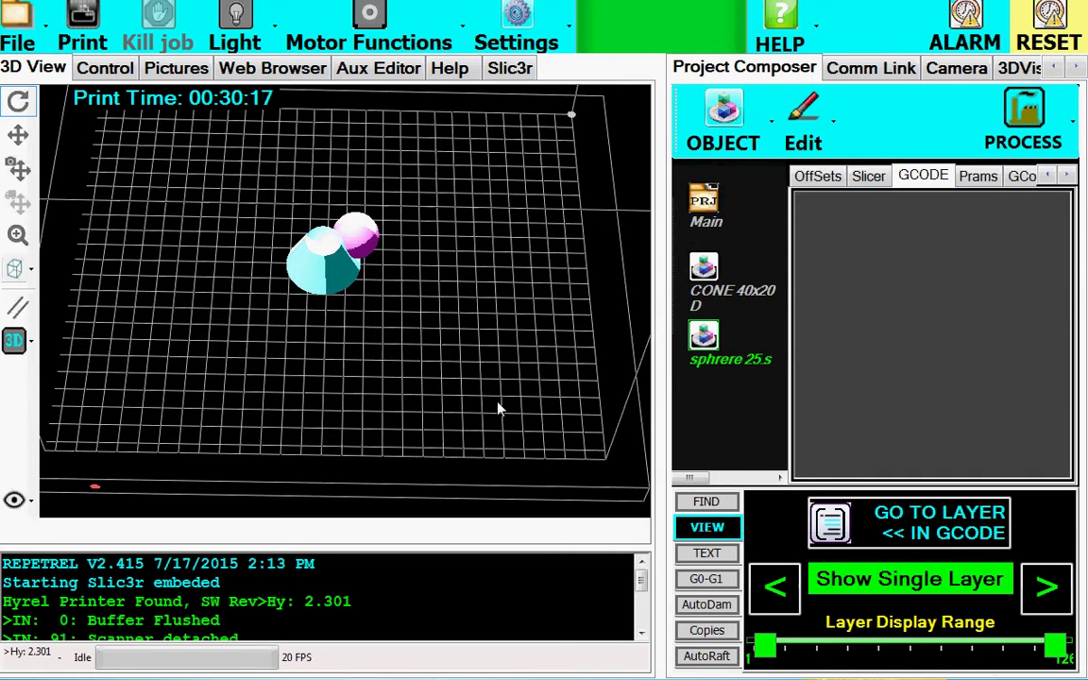
Step: Orbit and zoom in to inspect where the cone and sphere overlap
middle_click_drag(444, 359, 319, 332)
scroll(376, 342, "up", 2)
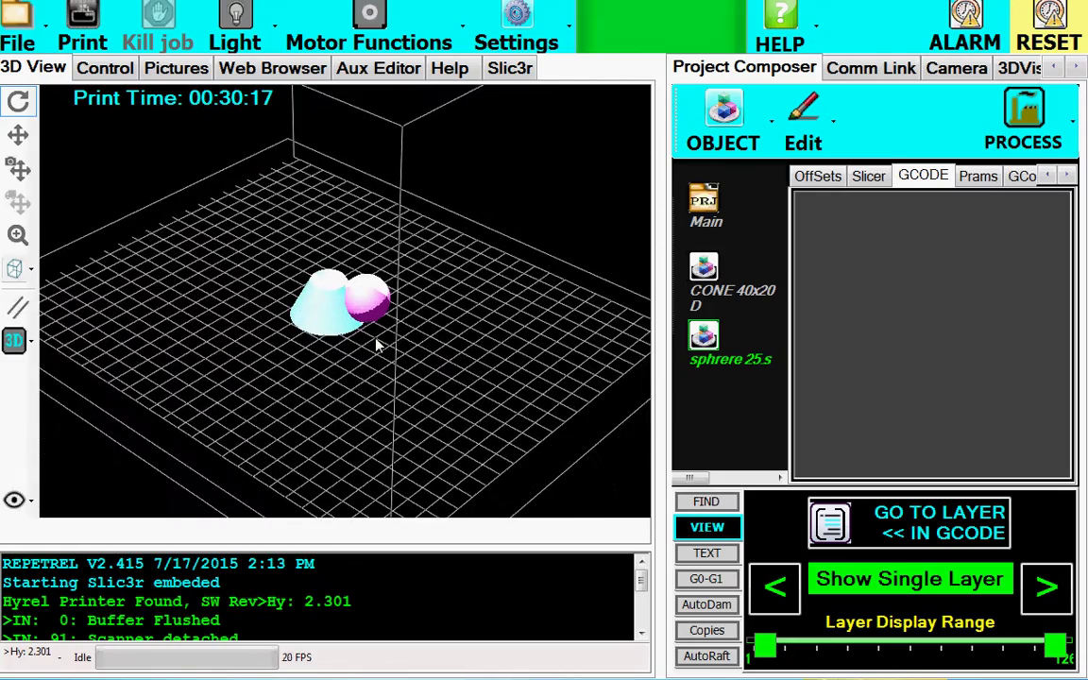
scroll(376, 345, "up", 4)
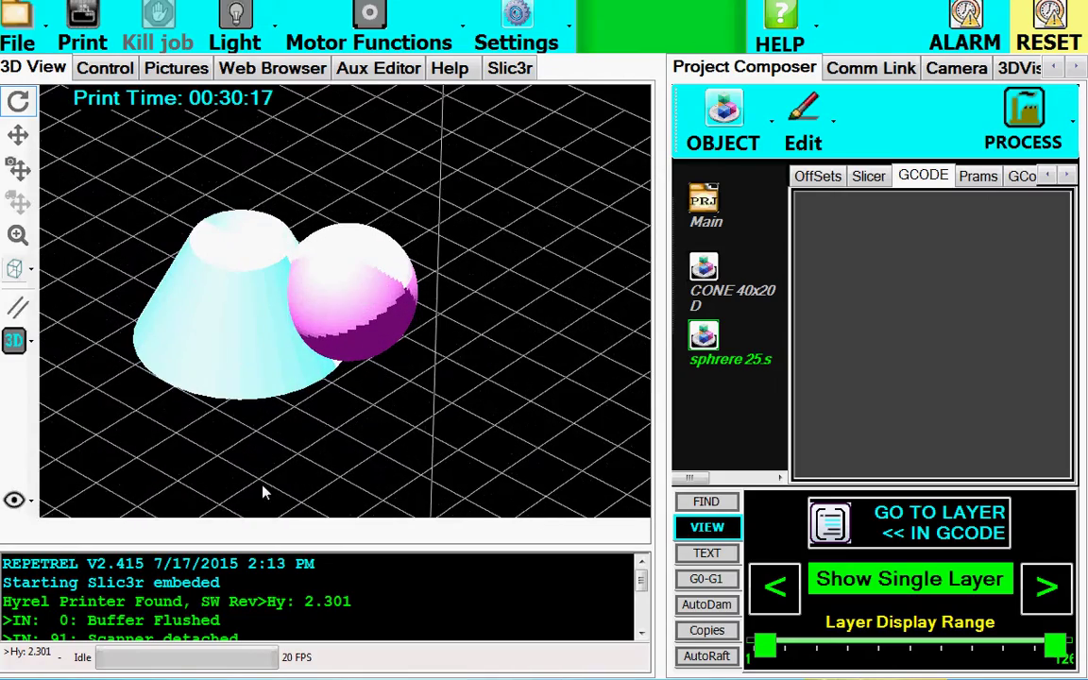
middle_click_drag(263, 489, 229, 483)
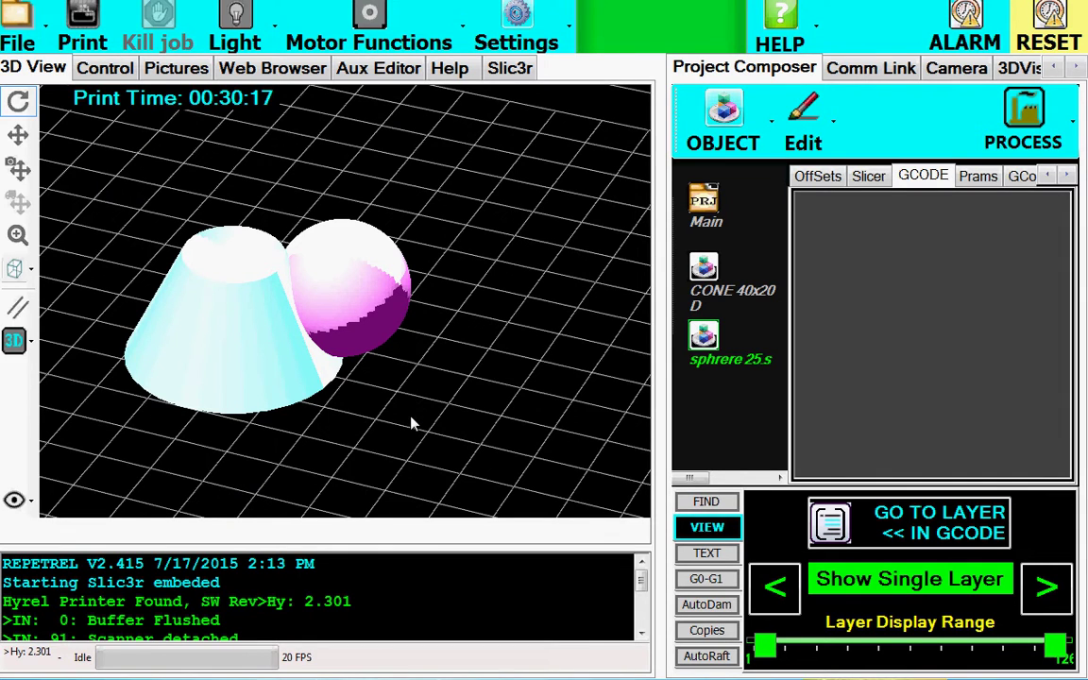
scroll(338, 428, "up", 3)
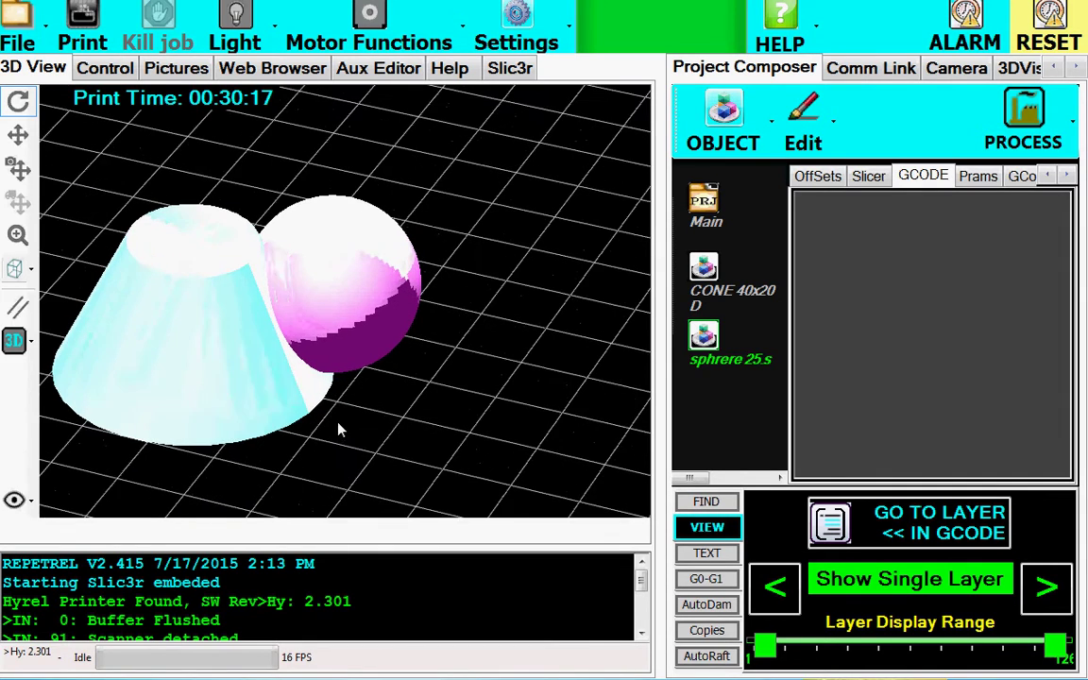
middle_click_drag(300, 487, 309, 476)
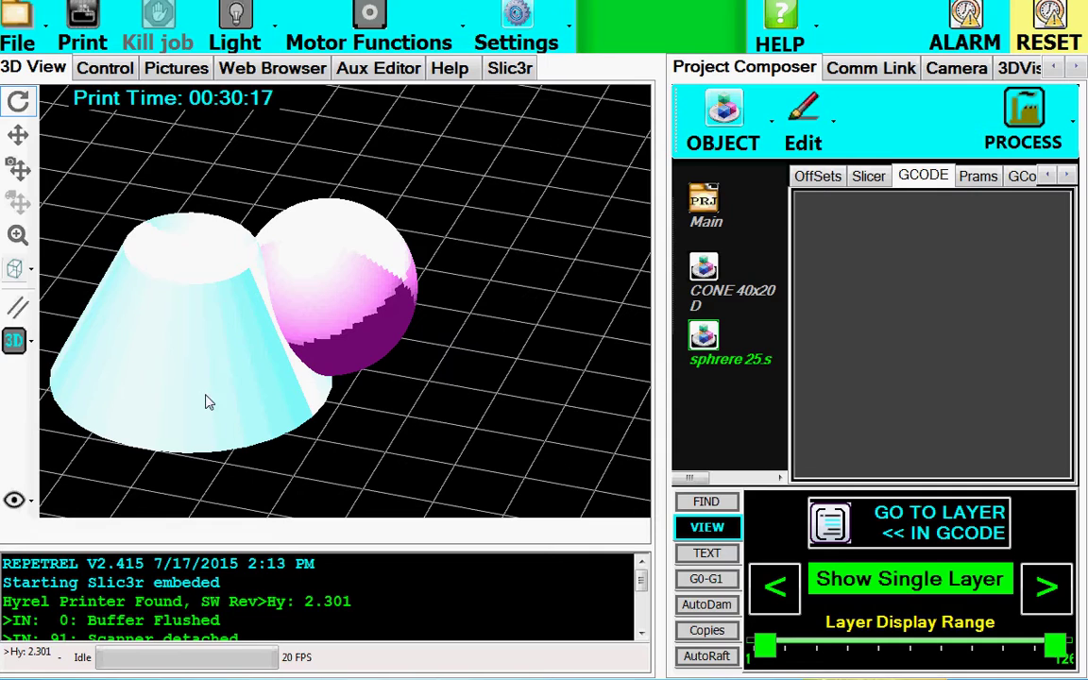
Step: Launch the embedded Slic3r with PROCESS > Open
left_click(1031, 114)
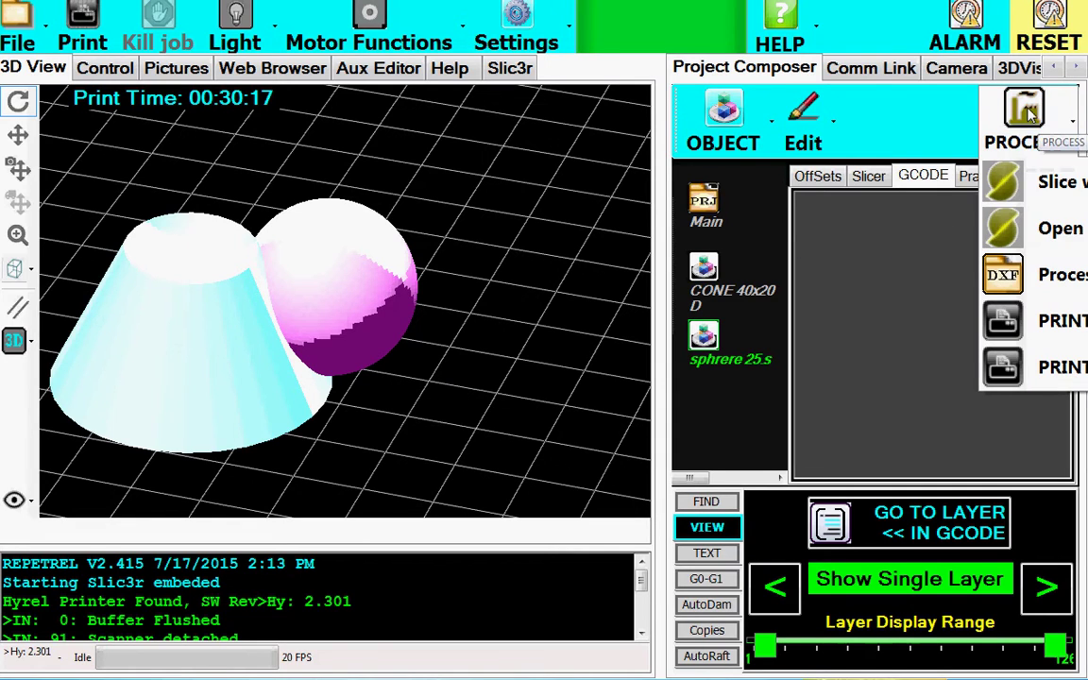
left_click(1056, 234)
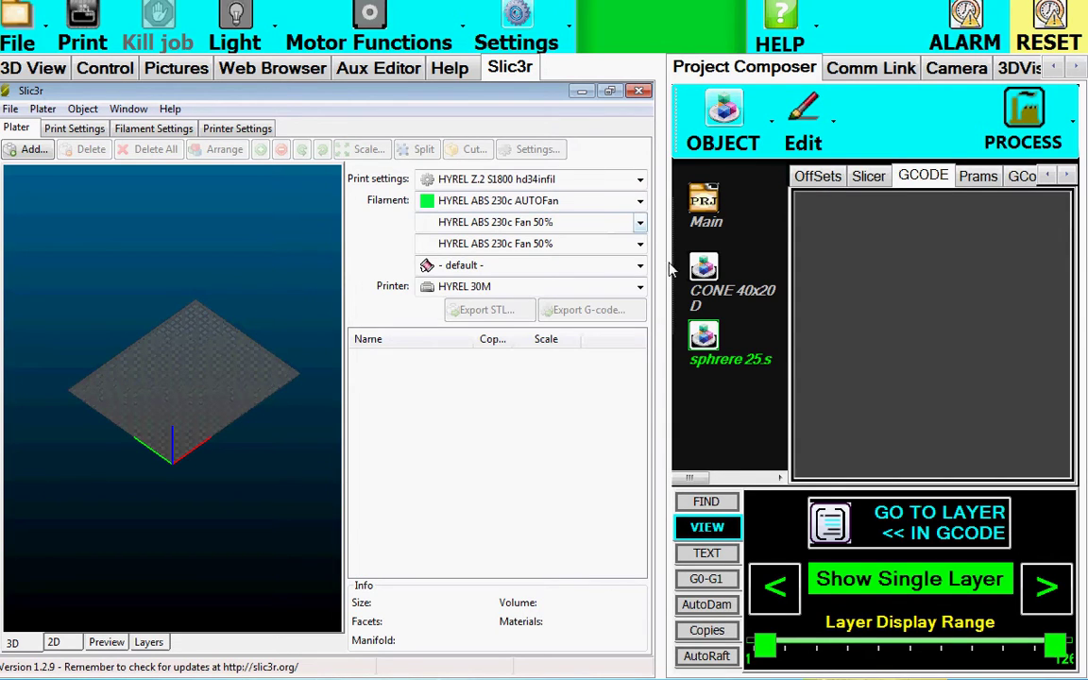
Step: Drag the CONE 40x20 object onto the Slic3r plater, deselect it, and zoom in
left_click(710, 269)
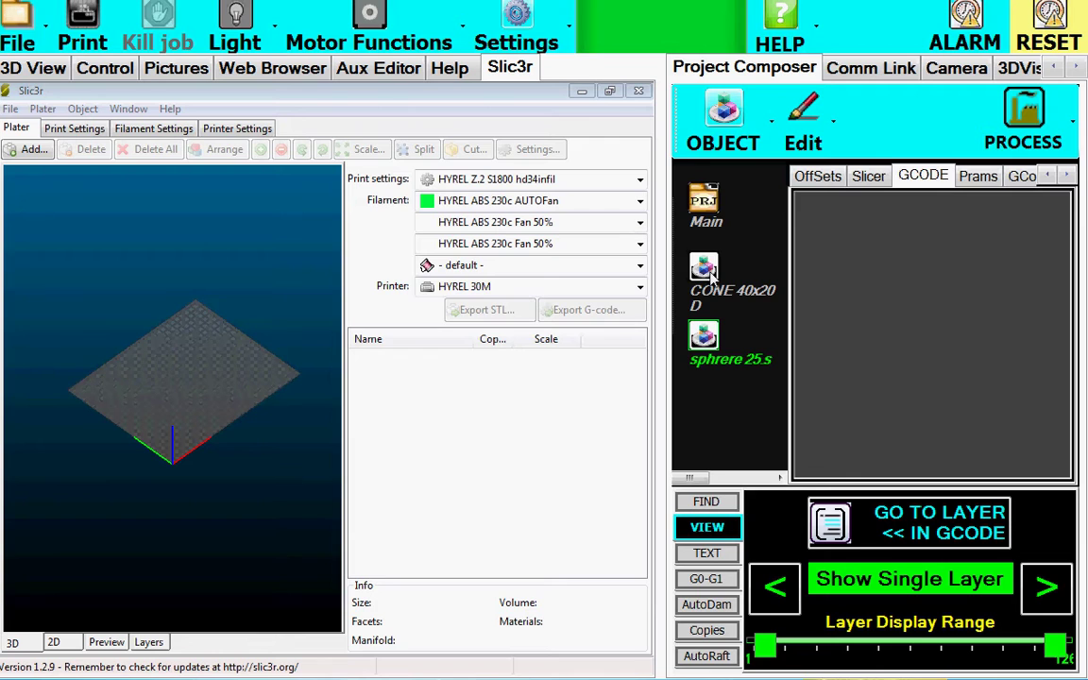
left_click_drag(709, 269, 214, 389)
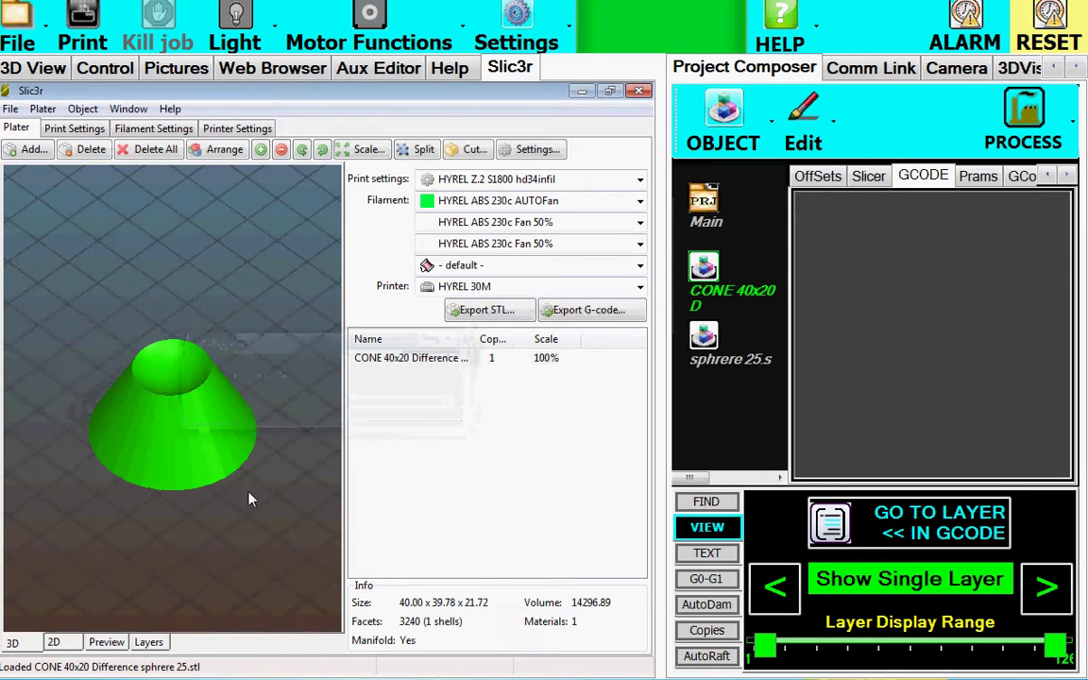
left_click(233, 522)
scroll(189, 545, "up", 5)
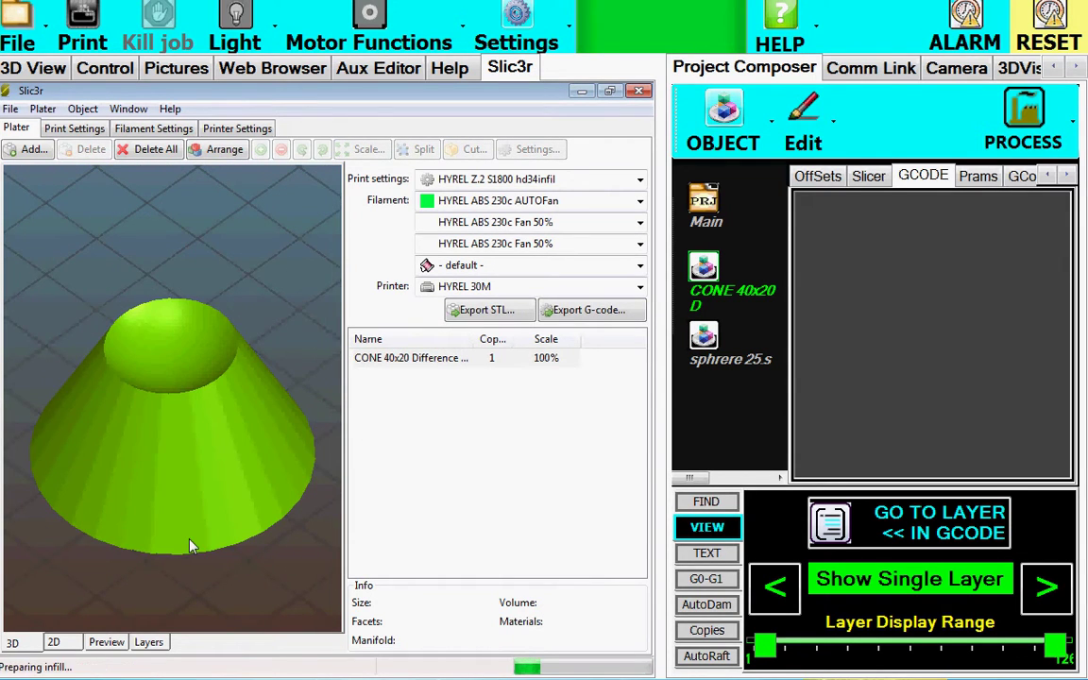
Step: Open the cone's object settings and load sphrere 25.stl as a modifier
double_click(186, 437)
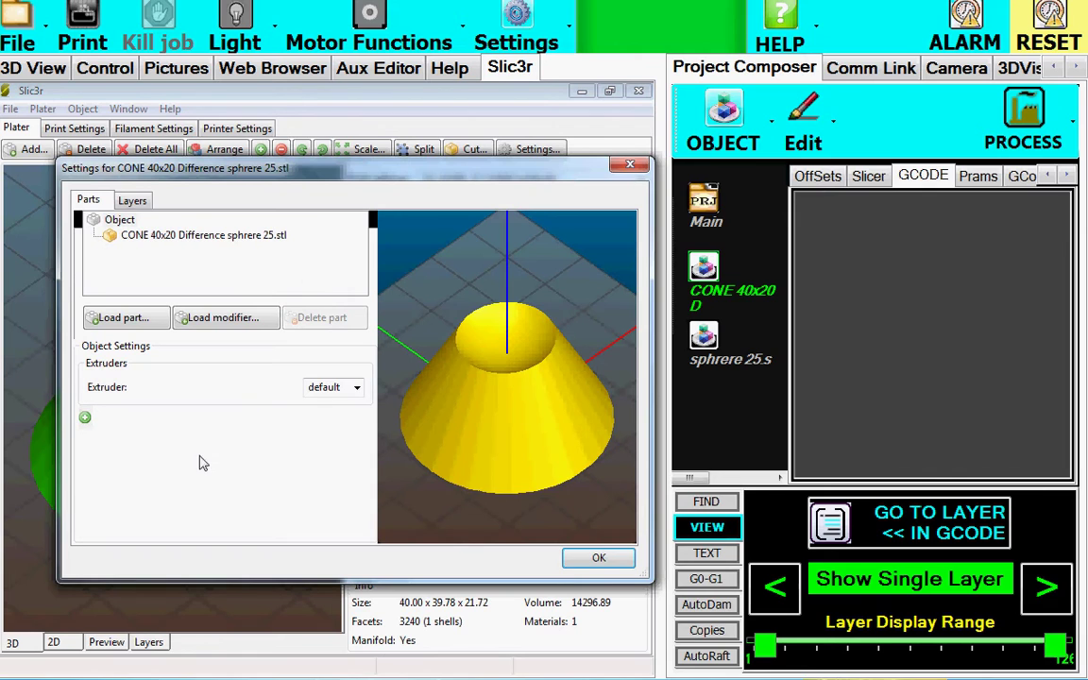
left_click(225, 319)
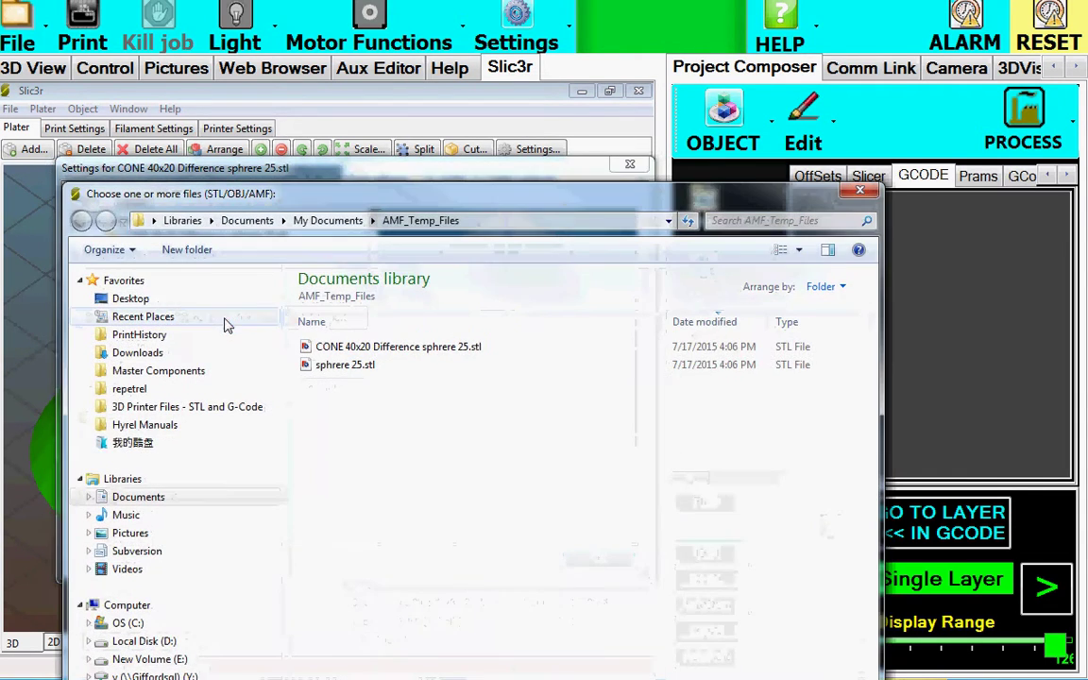
double_click(338, 366)
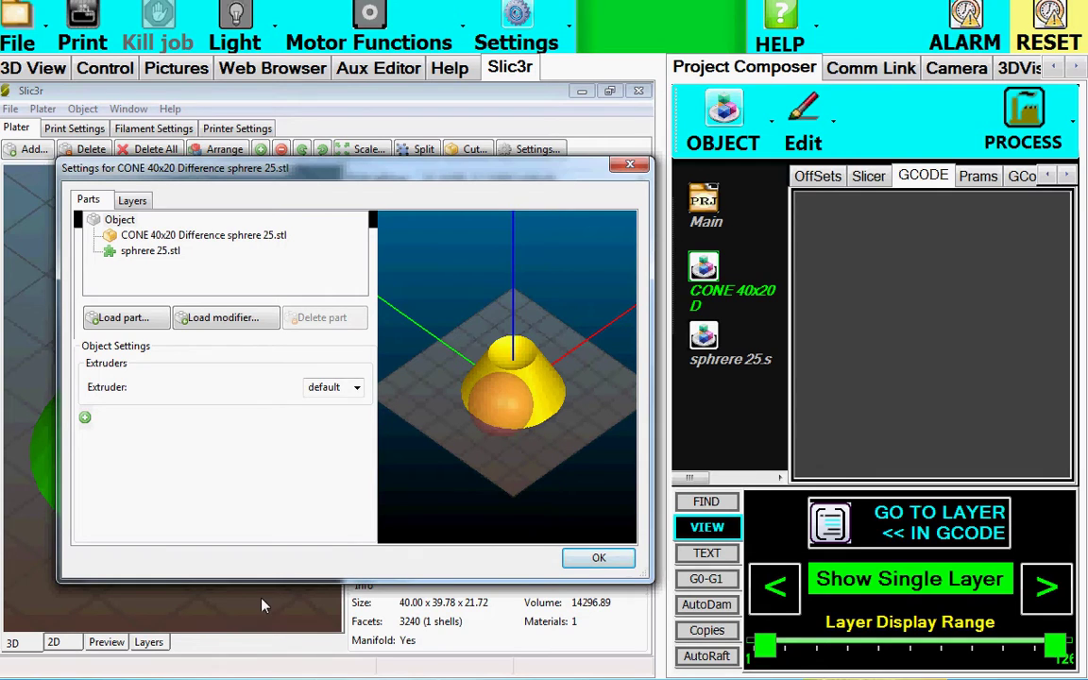
Step: Reposition the settings window and load sphrere 25.stl as a second part
left_click_drag(228, 166, 507, 134)
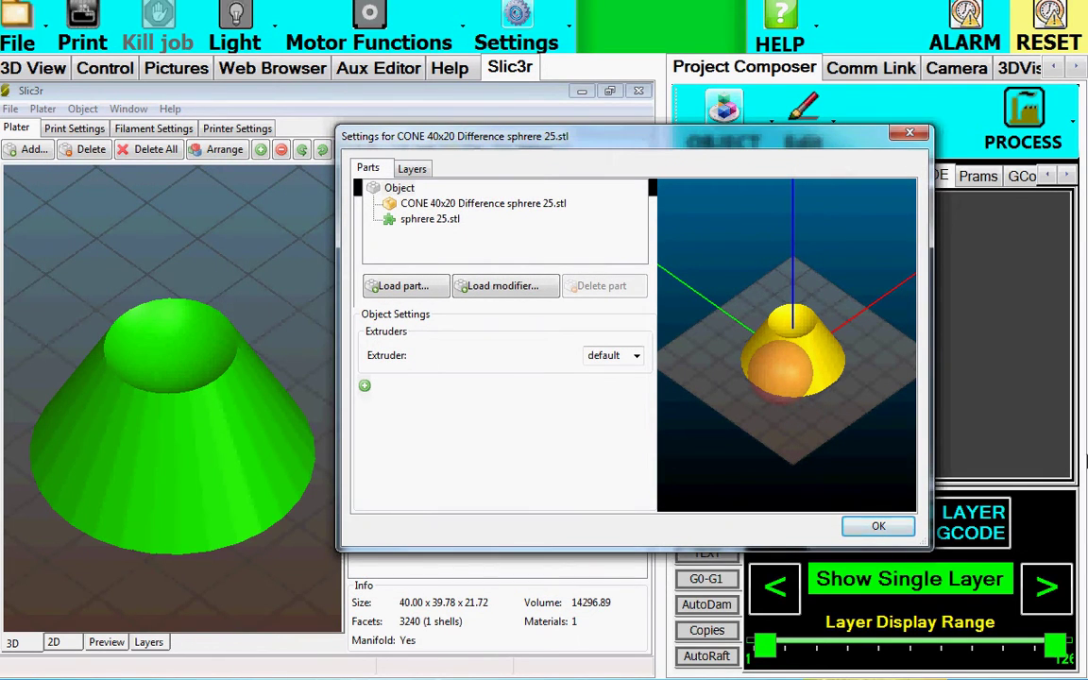
left_click_drag(761, 150, 685, 201)
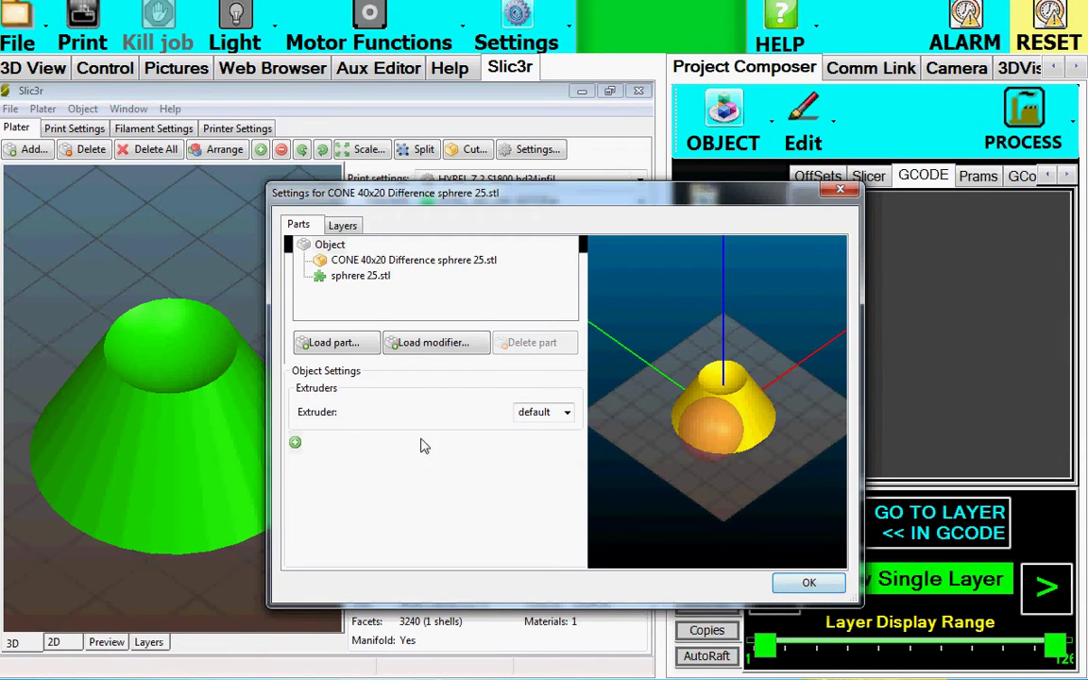
left_click(331, 343)
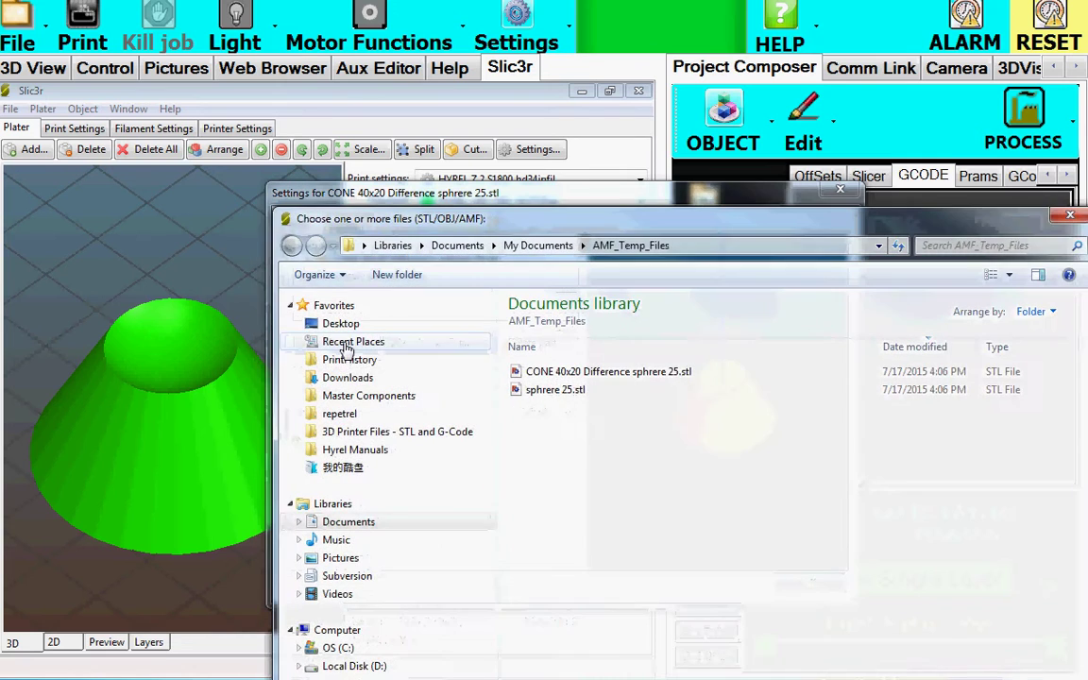
double_click(557, 390)
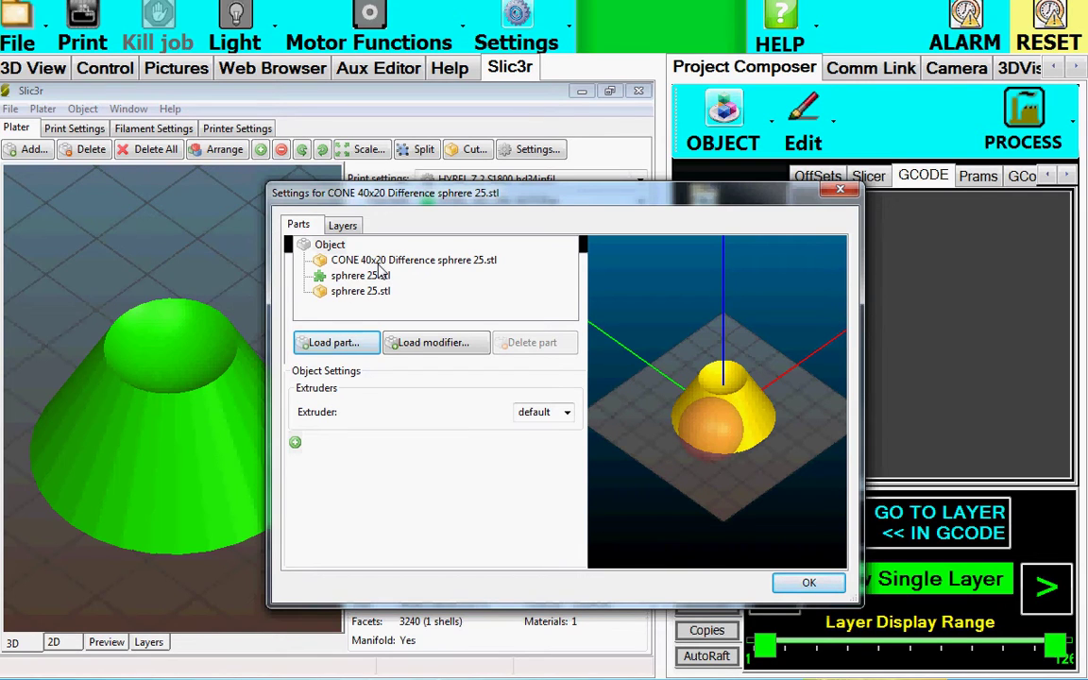
Step: Review the parts list and set the cone part to extruder 1
left_click(379, 262)
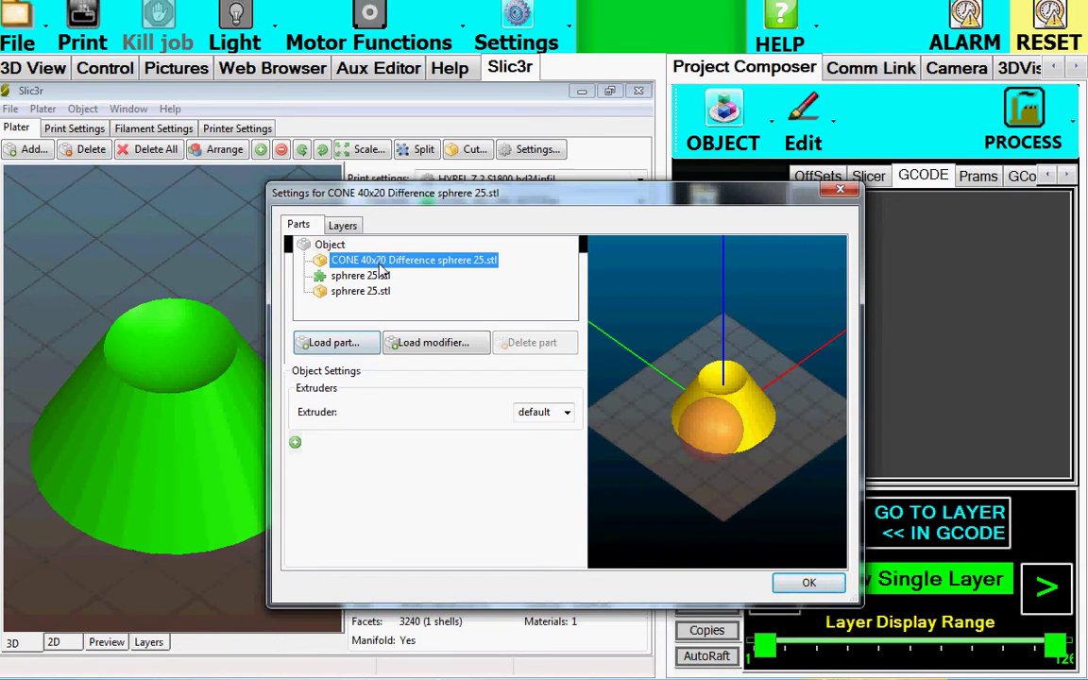
left_click(374, 277)
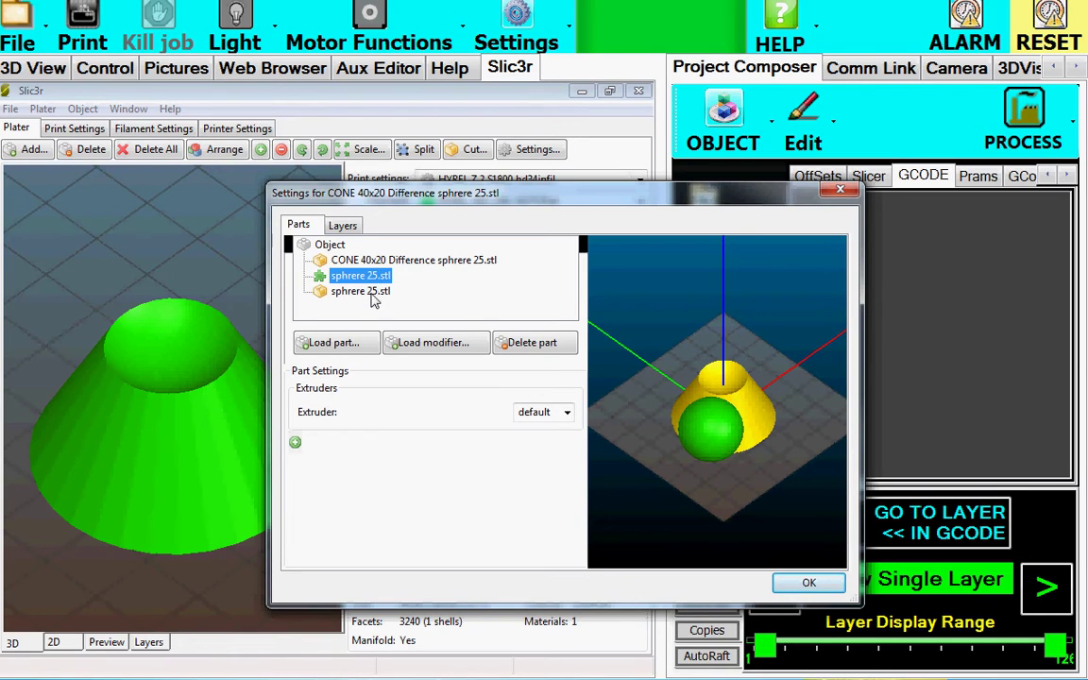
left_click(374, 293)
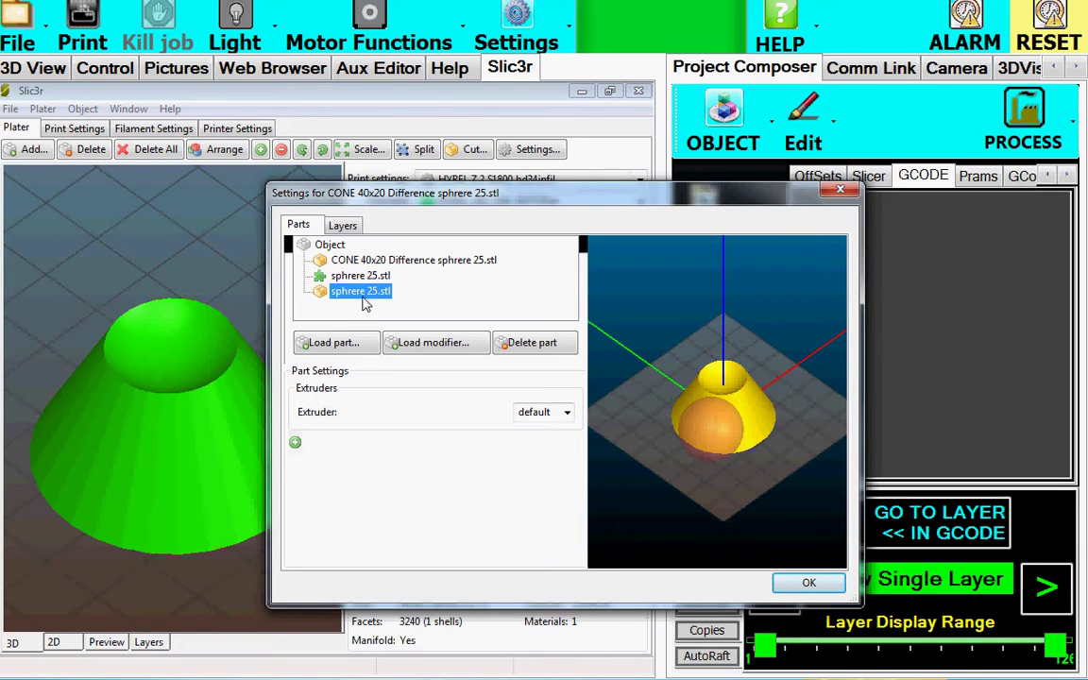
left_click(344, 260)
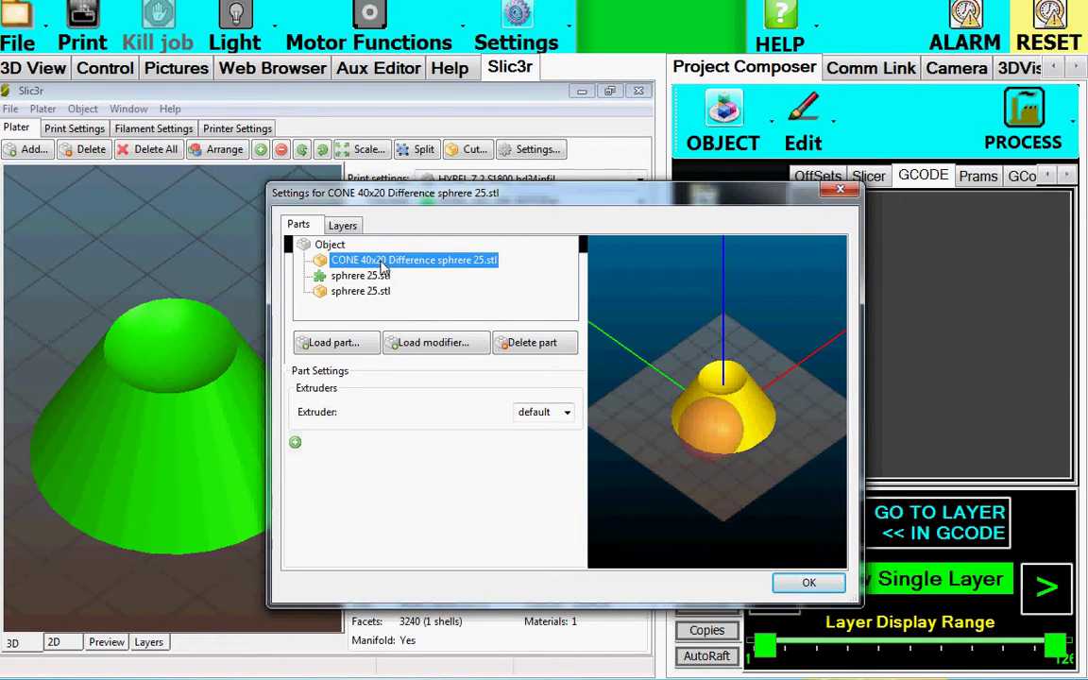
left_click(568, 412)
left_click(534, 441)
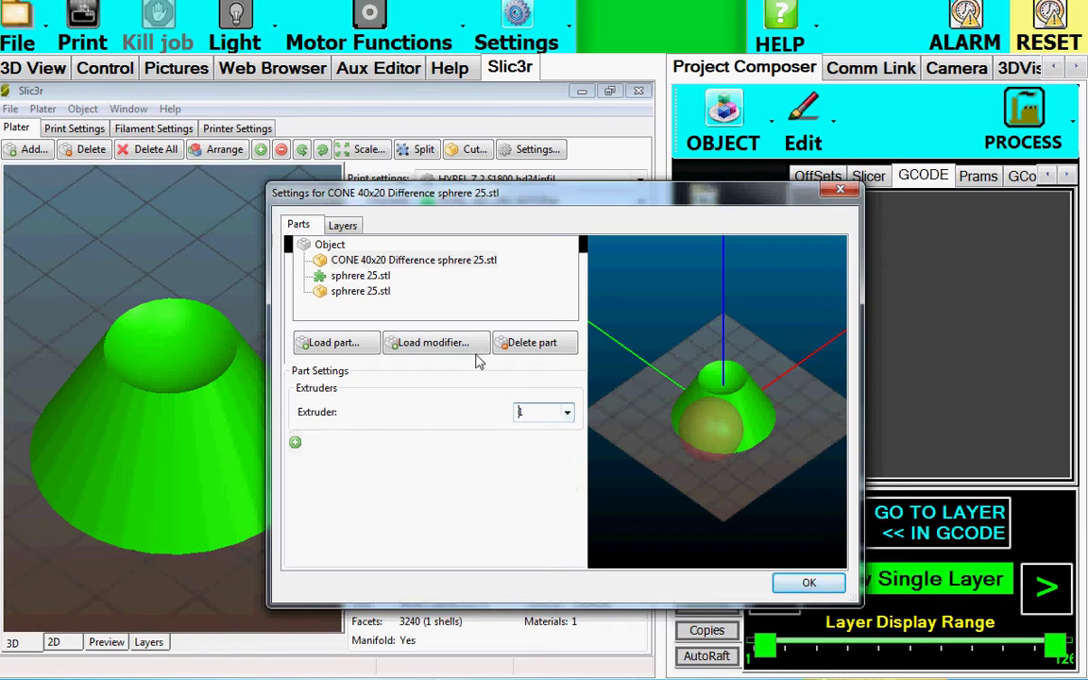
Step: Set the sphere modifier and sphere part to extruder 2 and apply the settings
left_click(345, 276)
left_click(567, 413)
left_click(559, 455)
left_click(373, 293)
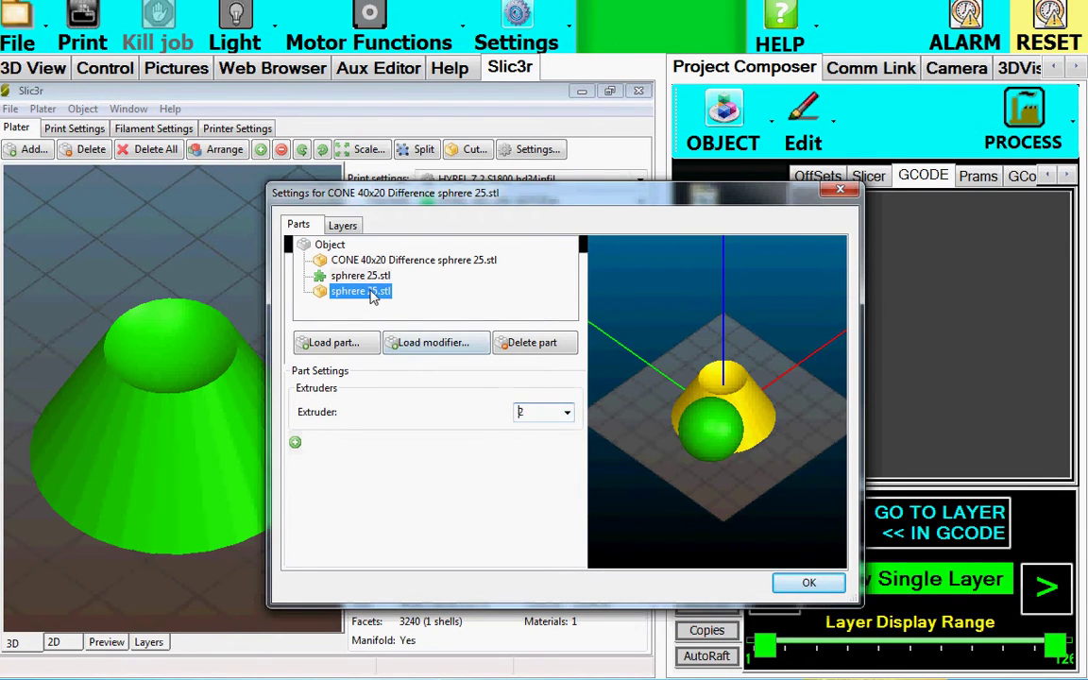
left_click(566, 414)
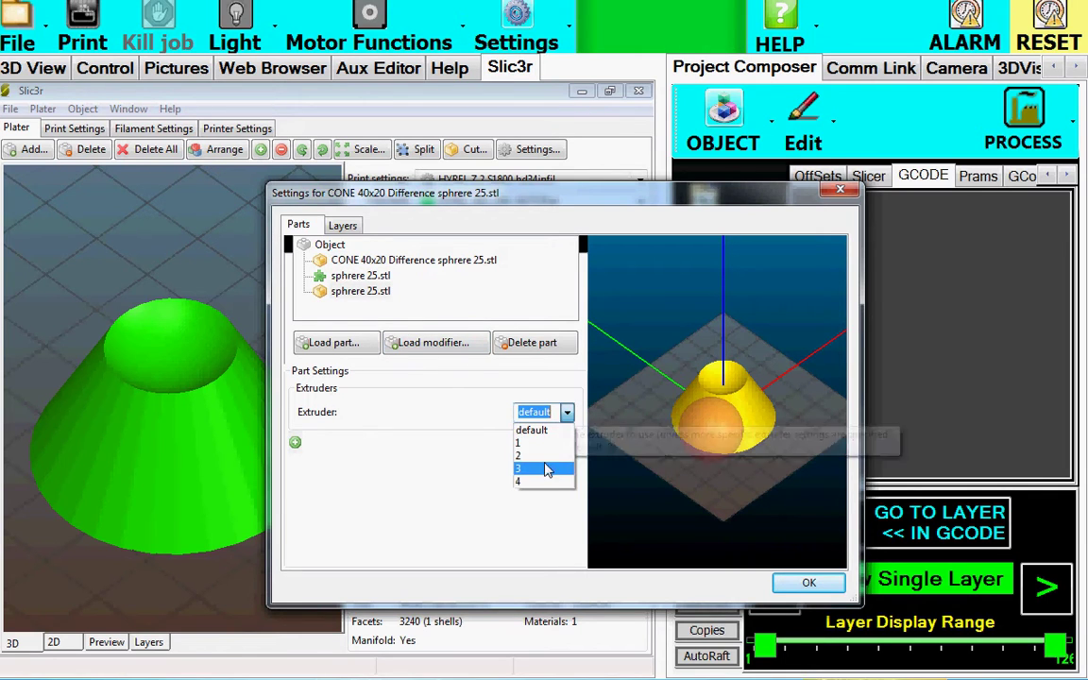
left_click(534, 456)
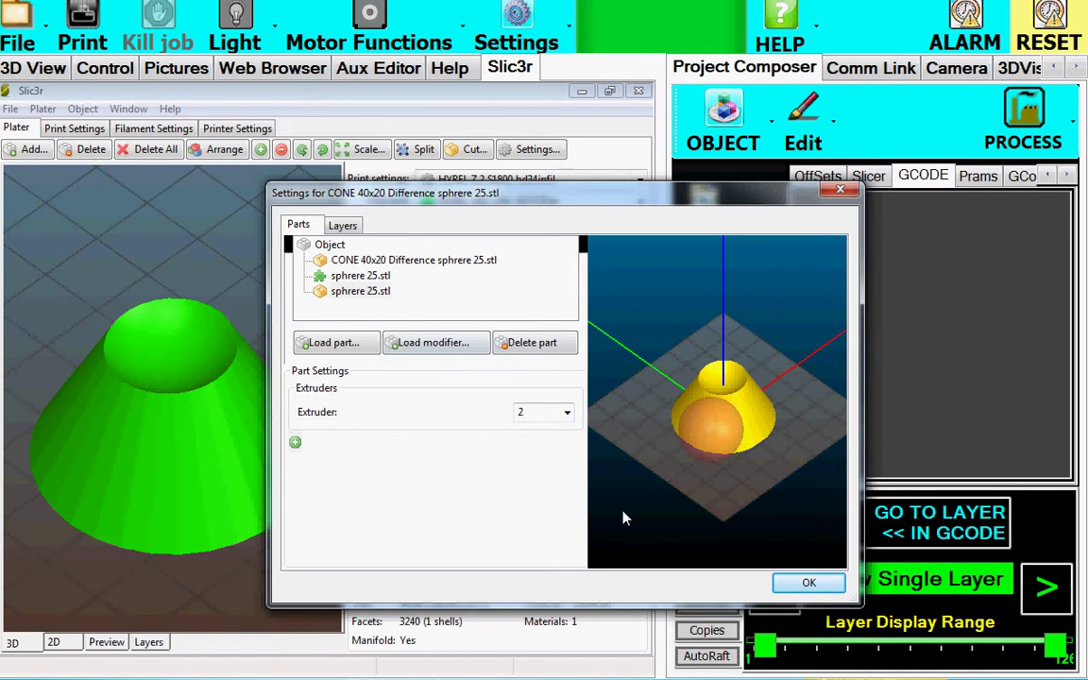
left_click(810, 583)
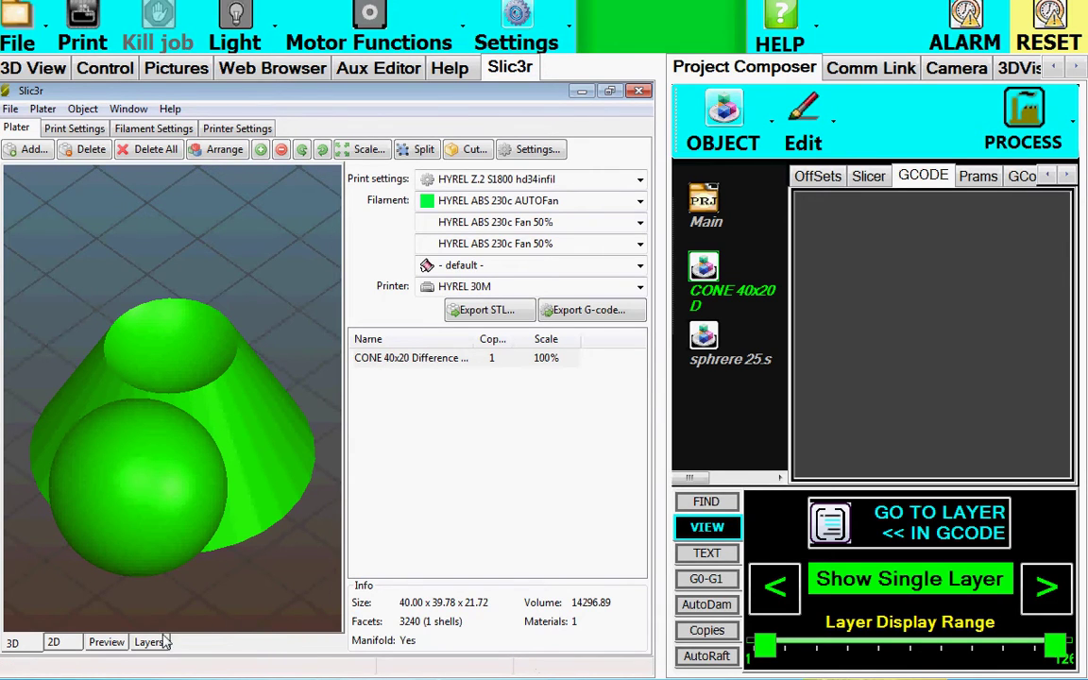
left_click(106, 643)
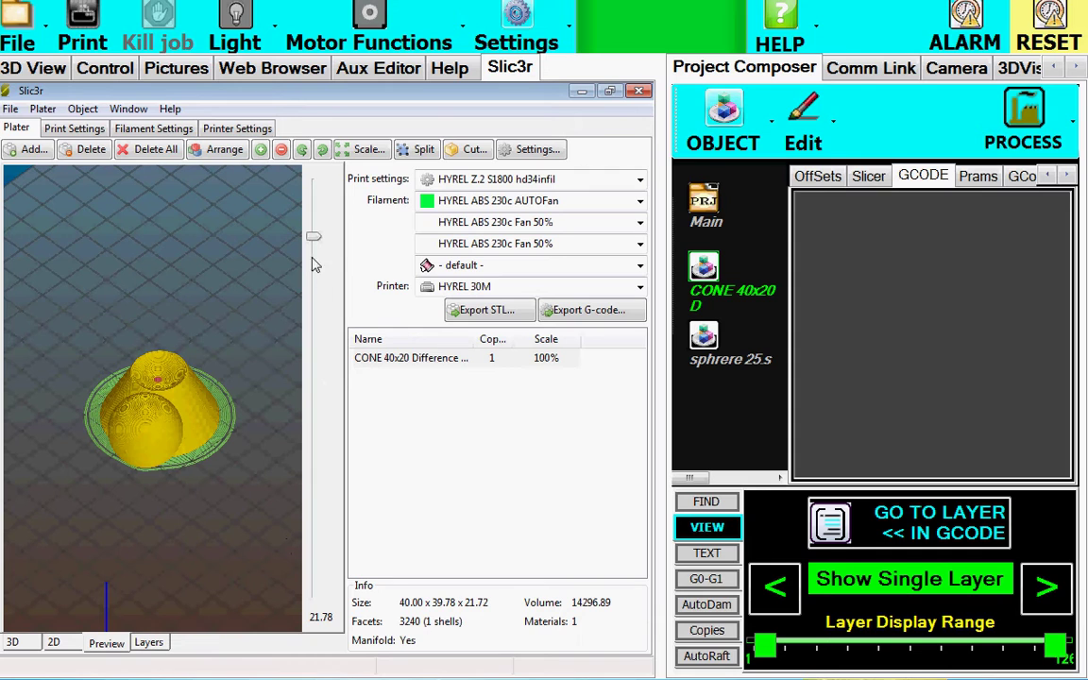
scroll(138, 525, "up", 5)
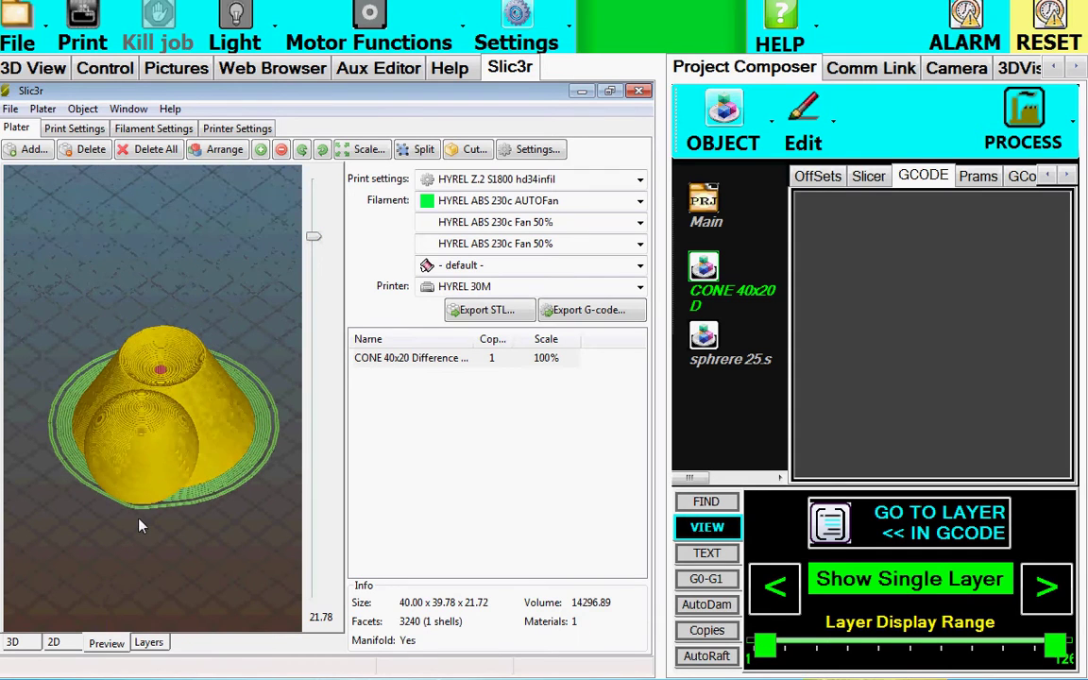
left_click_drag(313, 240, 314, 402)
left_click_drag(148, 435, 78, 480)
scroll(112, 444, "up", 5)
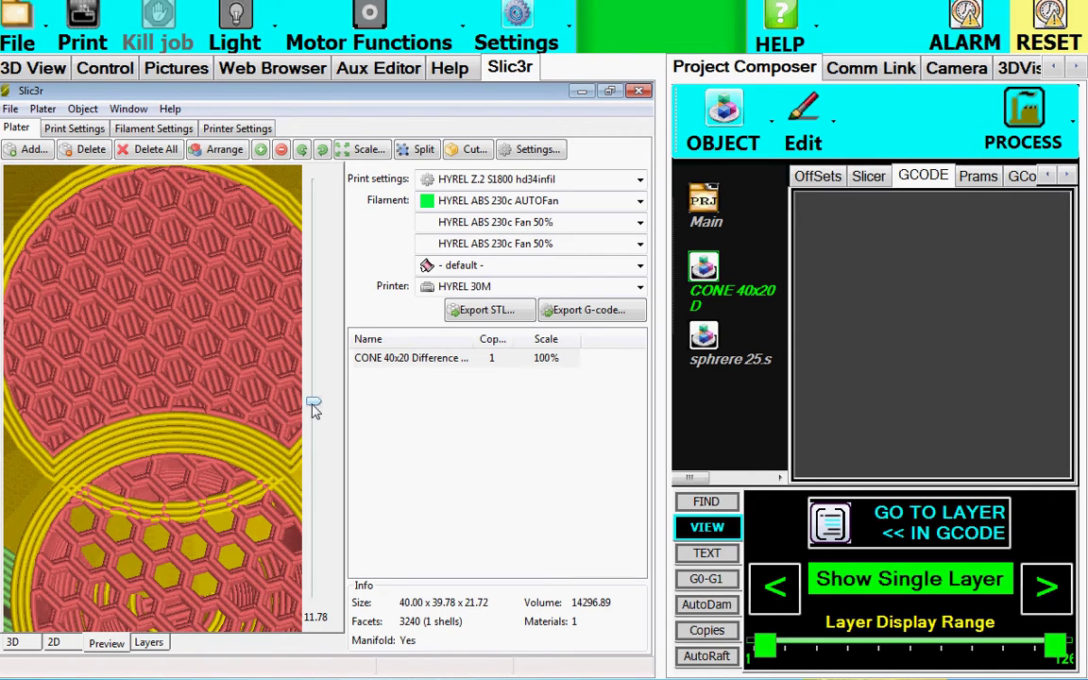
left_click_drag(314, 406, 319, 190)
scroll(203, 226, "down", 8)
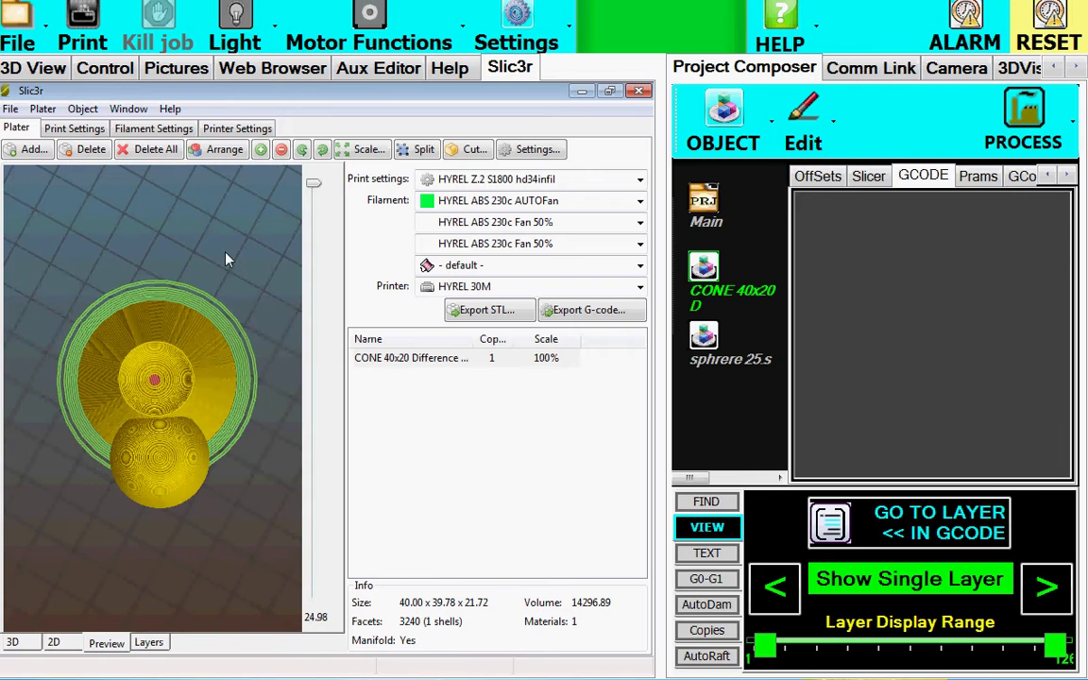
left_click_drag(177, 520, 157, 485)
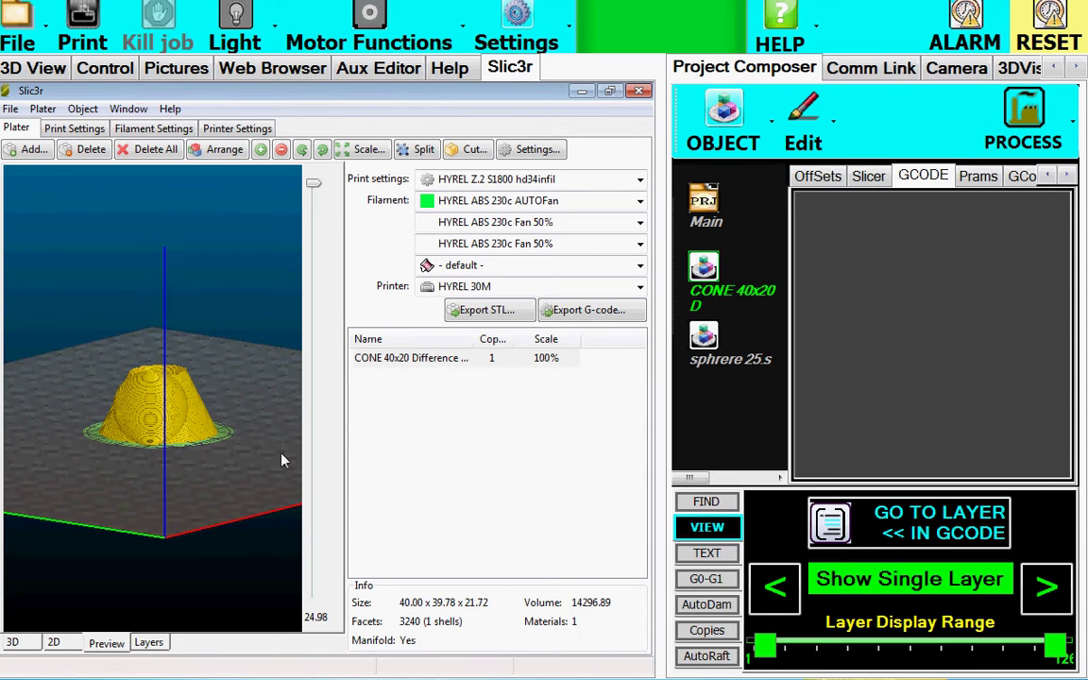
Step: Export the sliced cone and sphere from Slic3r as a G-code file into AMF_Temp_Files
left_click(580, 312)
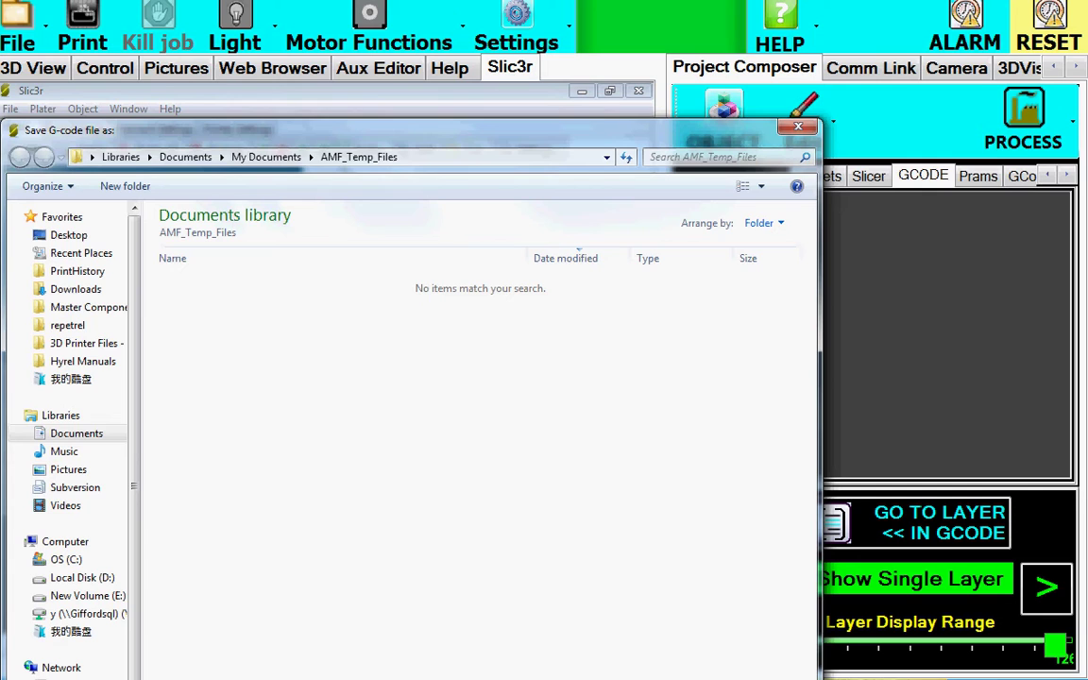
key("Return")
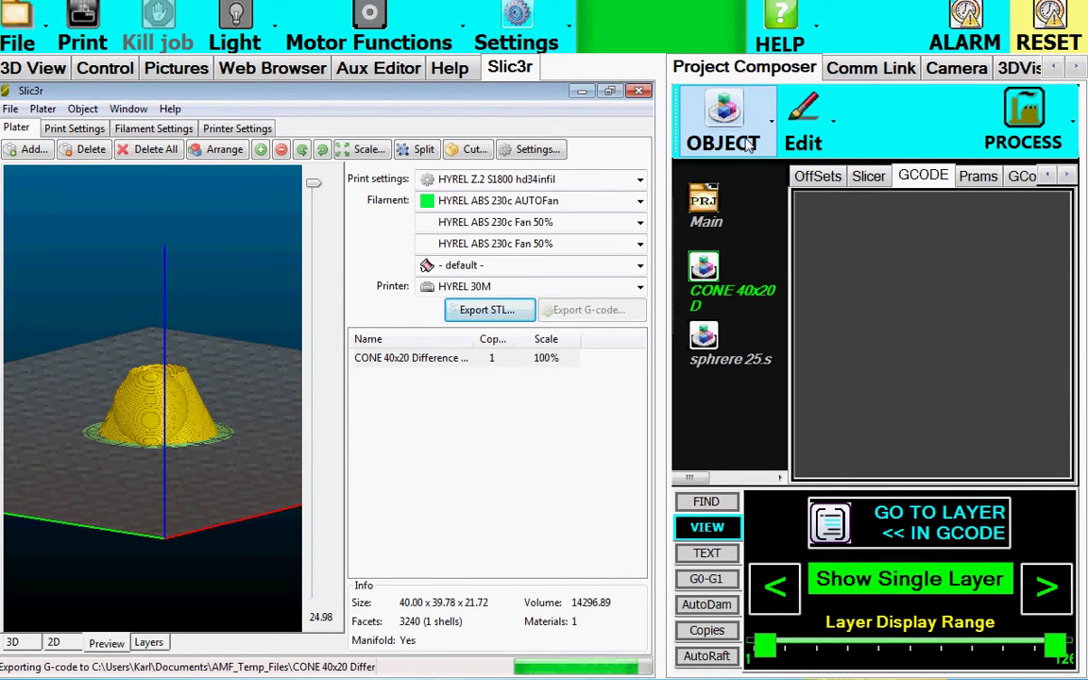
left_click(730, 111)
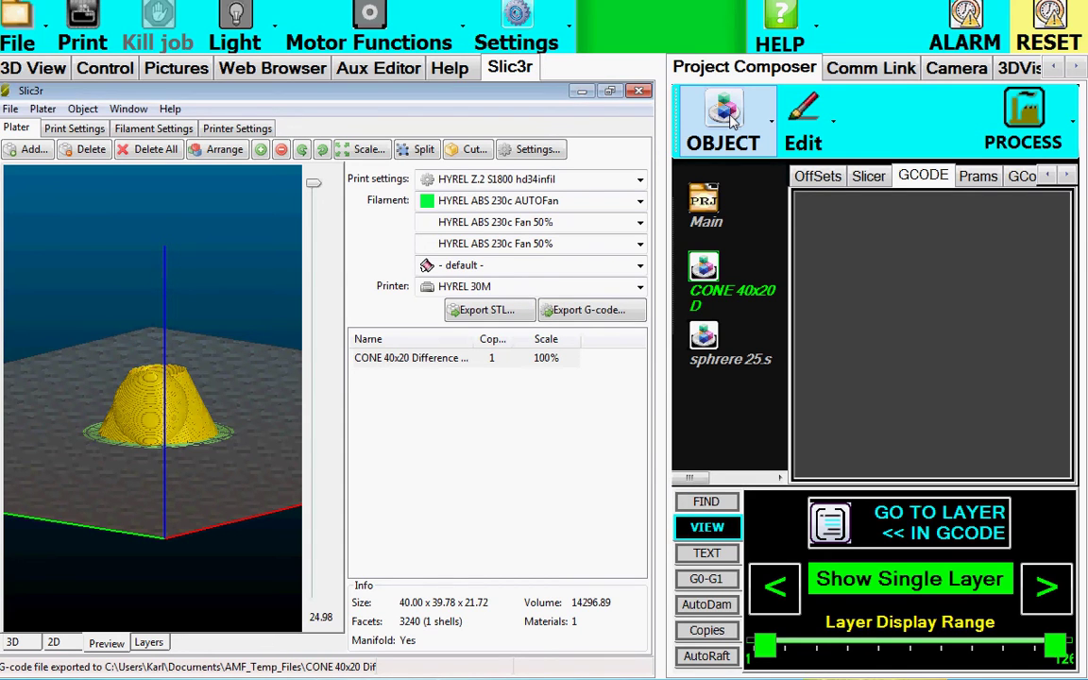
Step: Add the exported G-code from Documents > AMF_Temp_Files to the project as 'CONE 40x20 D'
left_click(728, 112)
left_click(738, 293)
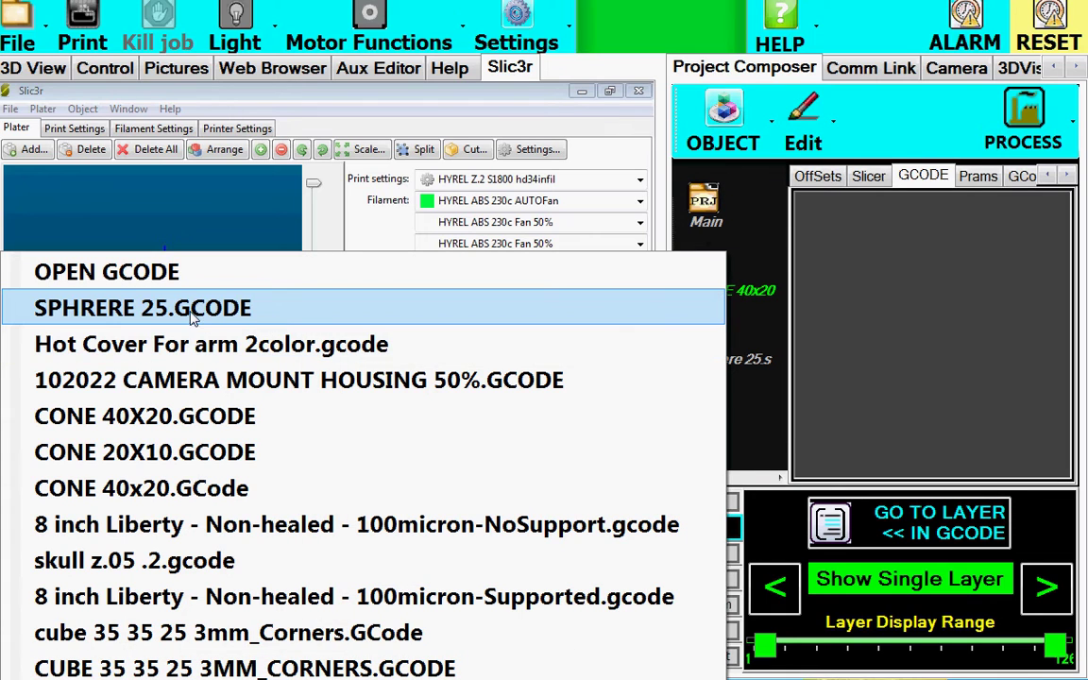
left_click(144, 271)
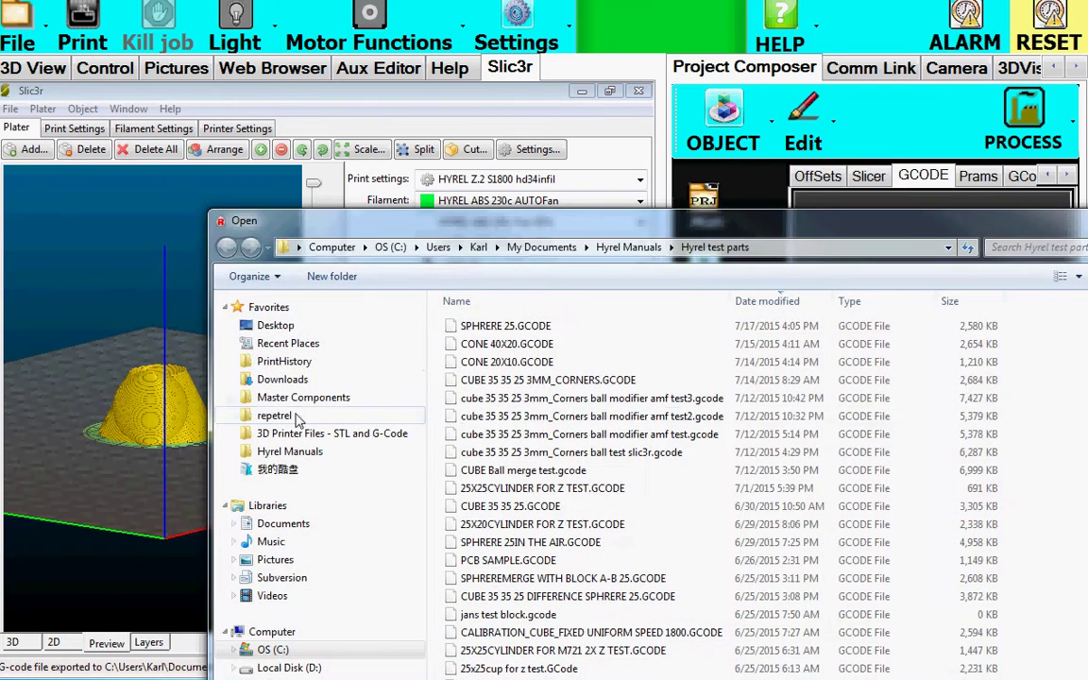
left_click(280, 527)
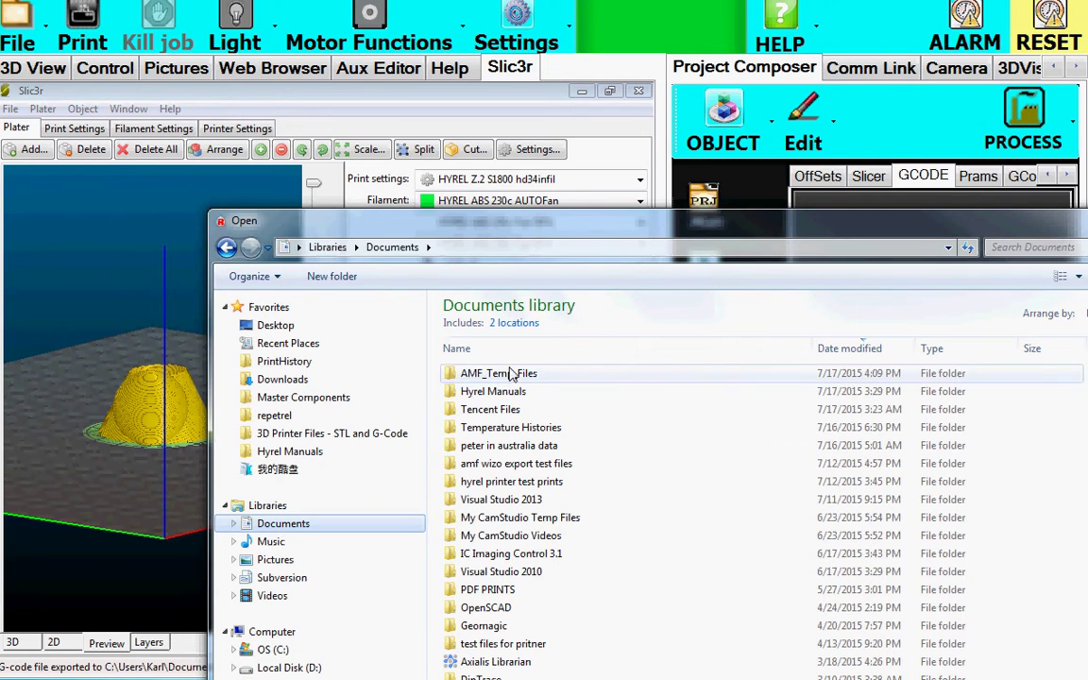
double_click(509, 375)
double_click(508, 375)
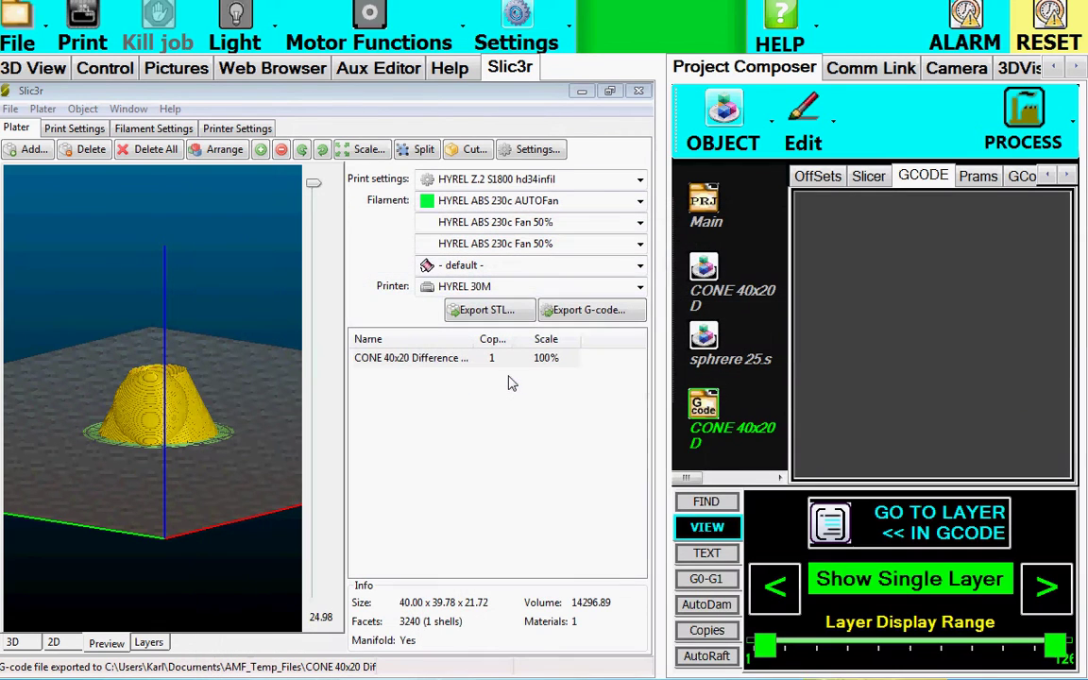
Step: Show the toolpaths in the 3D View and check the CONE item's properties
left_click(31, 75)
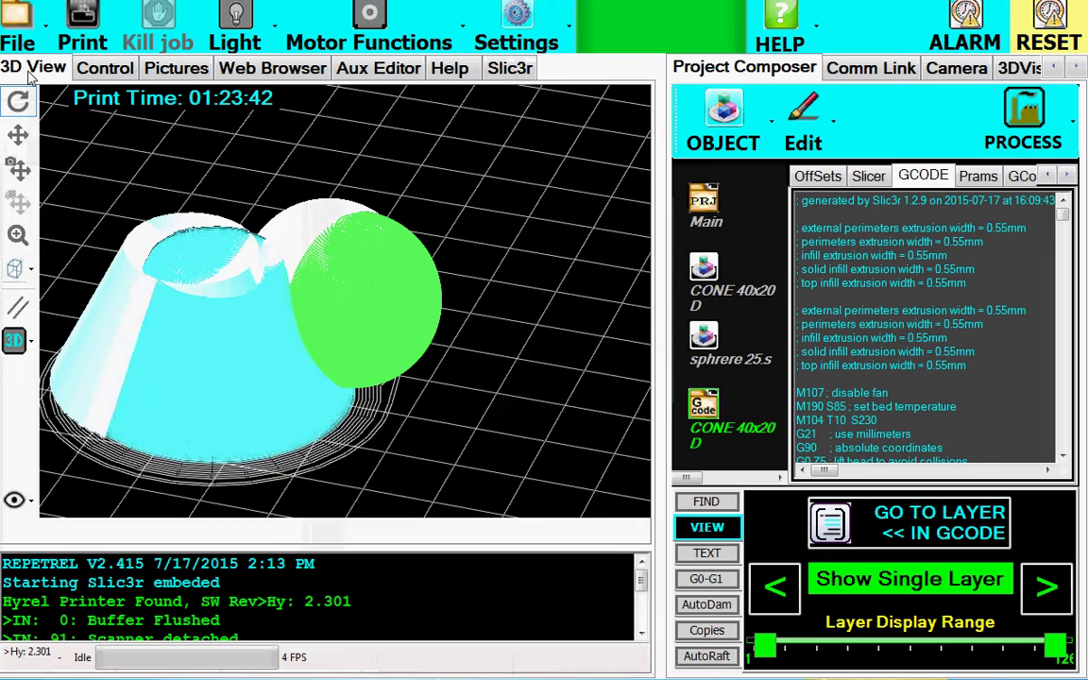
left_click_drag(546, 360, 439, 338)
left_click(714, 281)
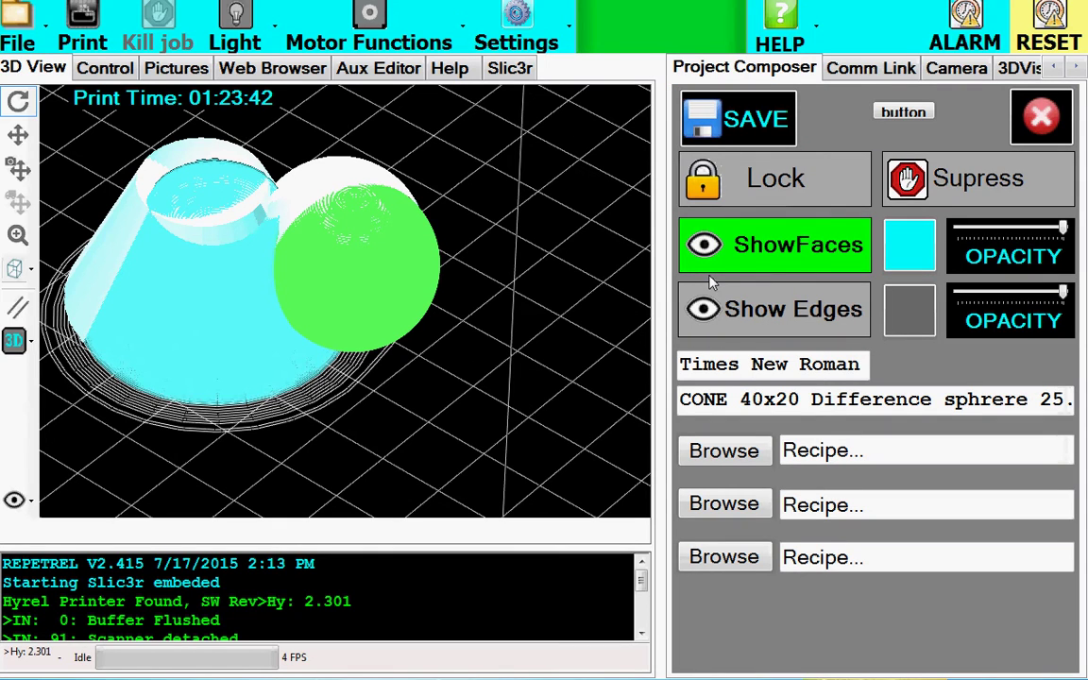
left_click(1028, 135)
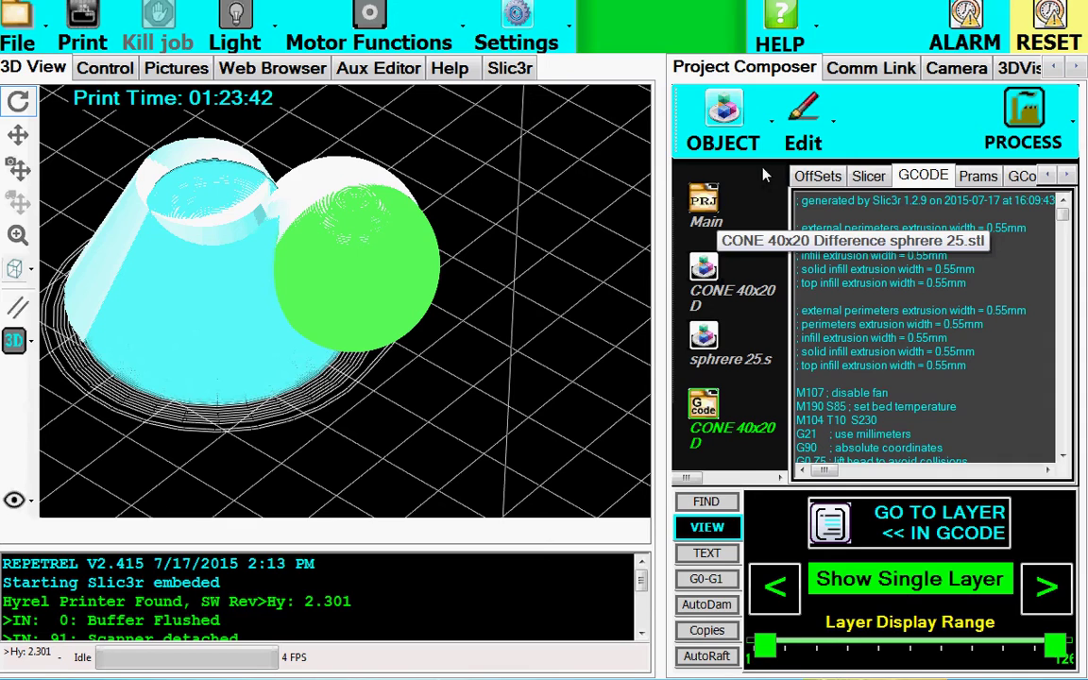
Step: Delete the cone STL and the sphere STL objects from the project
left_click(720, 122)
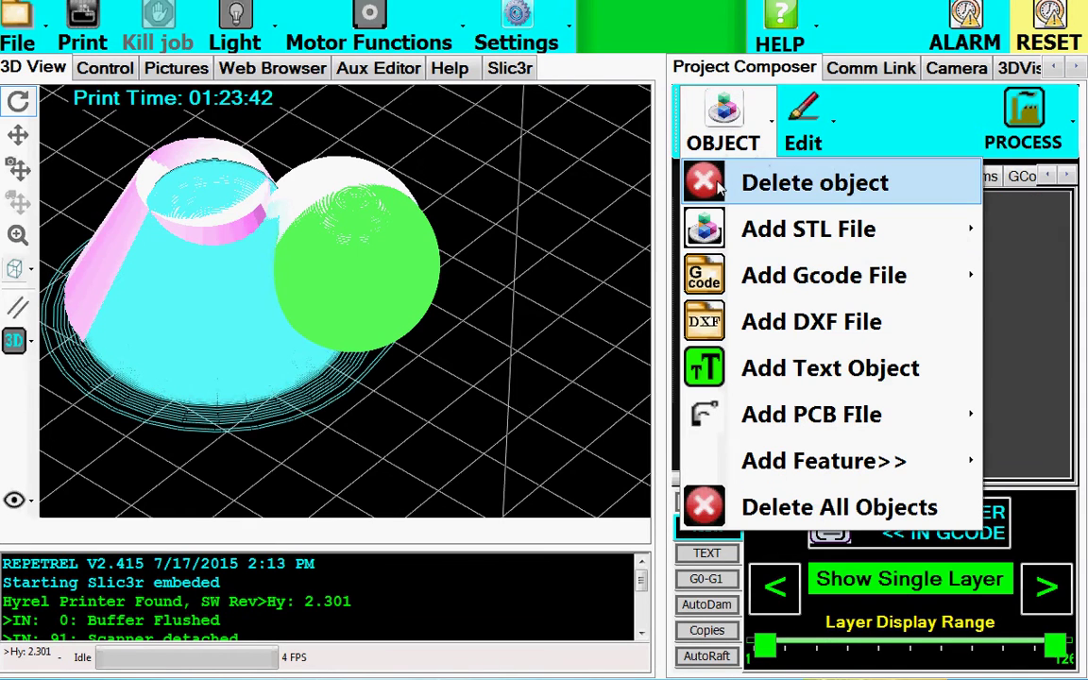
left_click(718, 149)
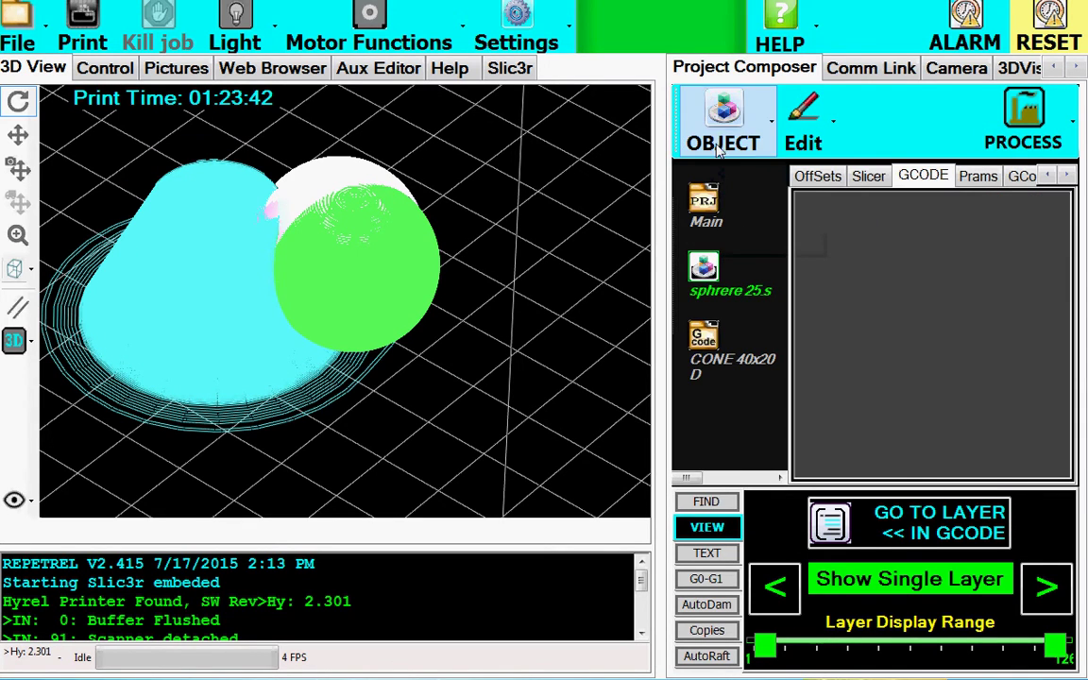
left_click(719, 144)
left_click(720, 181)
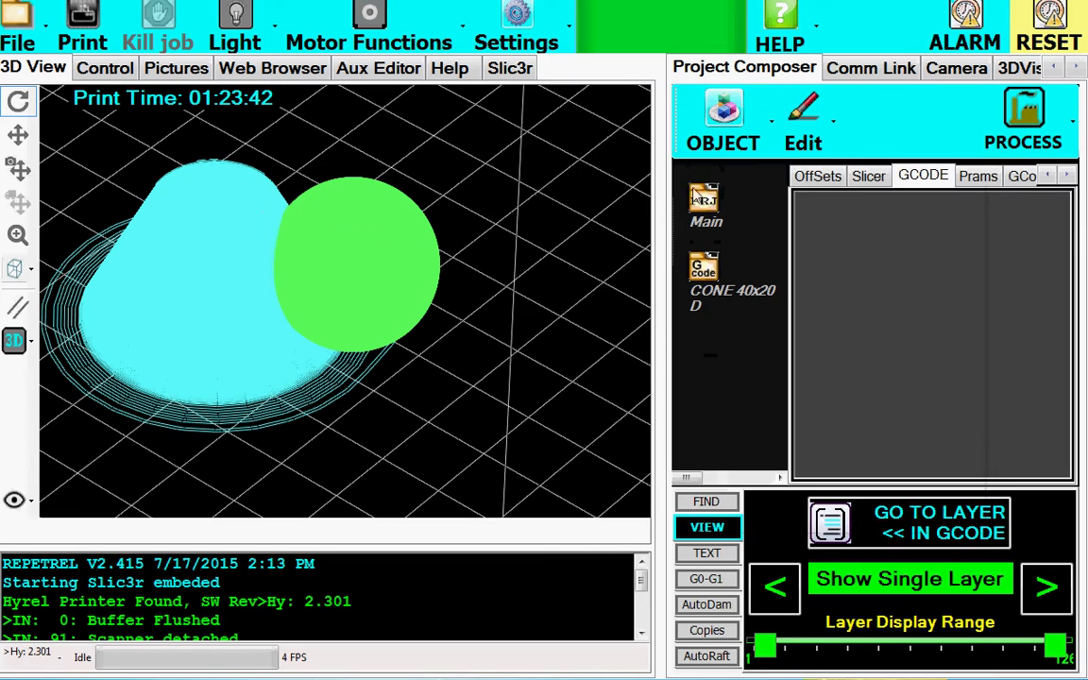
Step: Inspect single layers up to about layer 20, centering and zooming in on both circles
left_click_drag(544, 258, 563, 283)
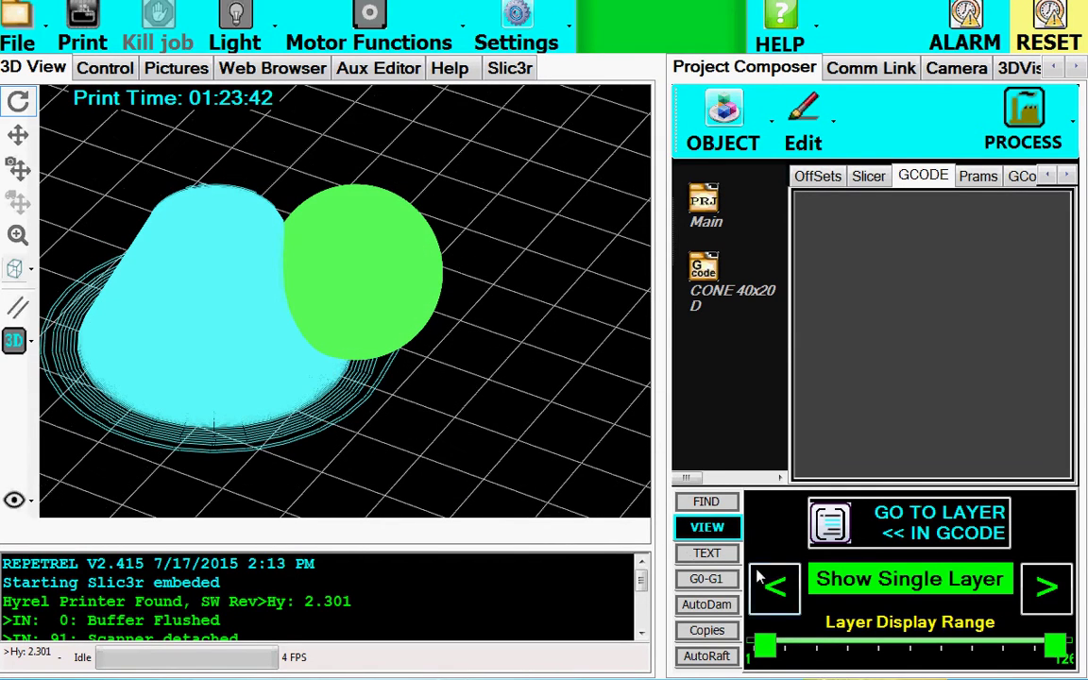
left_click_drag(1058, 650, 909, 648)
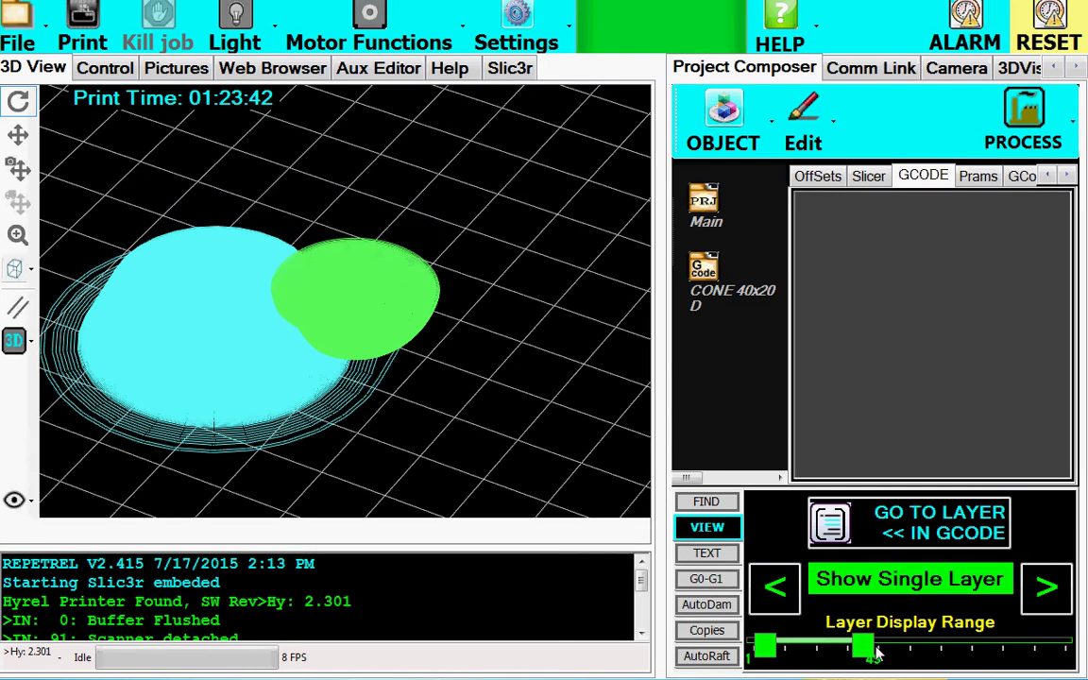
left_click(892, 582)
left_click(894, 583)
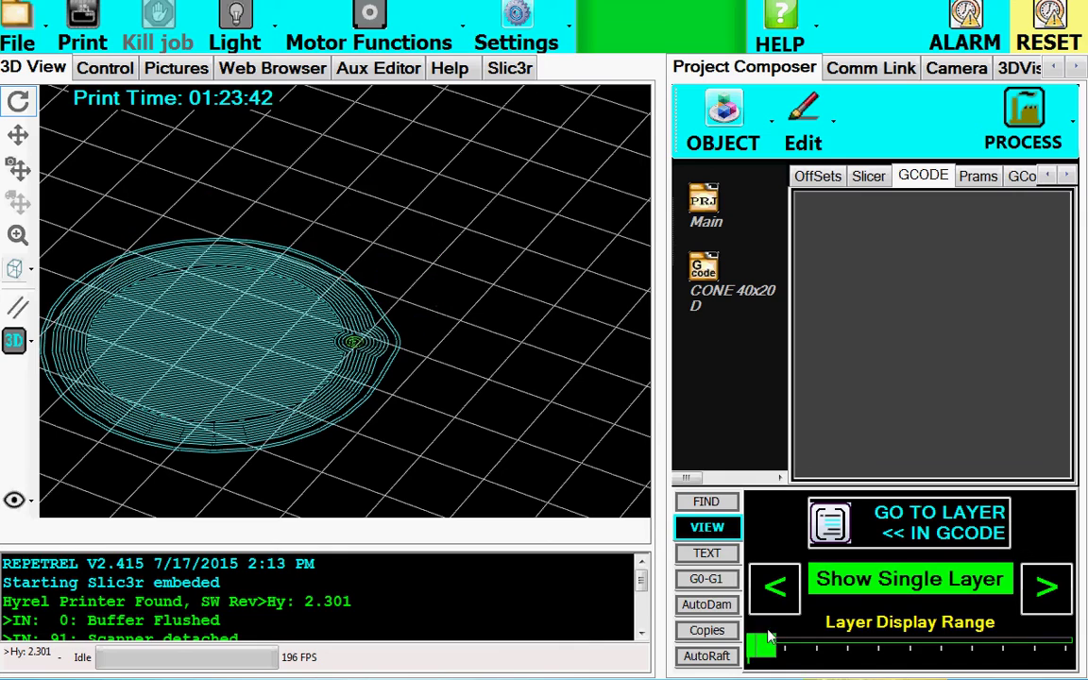
left_click(765, 647)
left_click_drag(766, 647, 791, 646)
left_click_drag(491, 389, 343, 460)
scroll(318, 417, "up", 5)
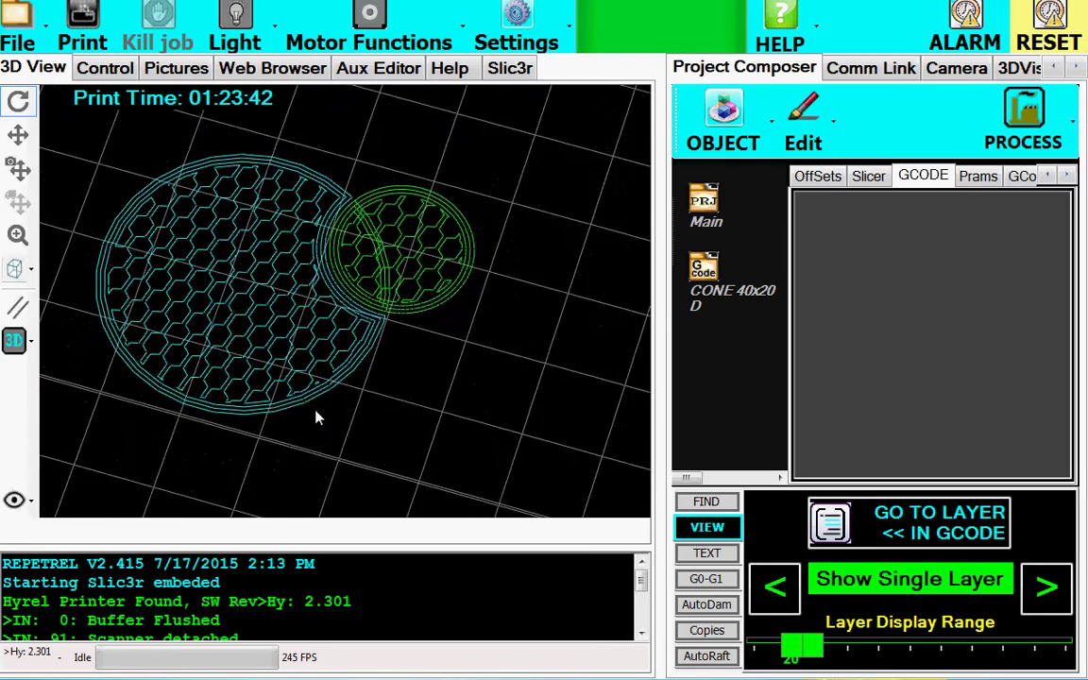
scroll(265, 385, "up", 1)
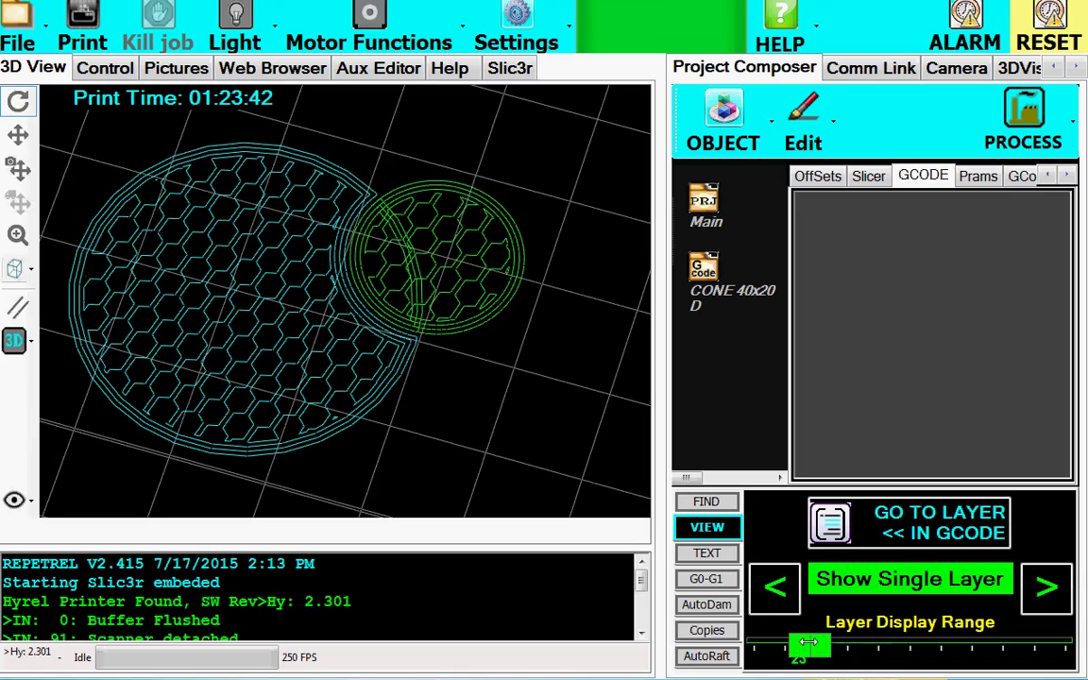
mouse_move(808, 642)
left_mouse_down()
mouse_move(1049, 632)
mouse_move(954, 590)
mouse_move(868, 596)
mouse_move(884, 600)
mouse_move(756, 581)
mouse_move(699, 586)
mouse_move(781, 645)
mouse_move(818, 645)
left_mouse_up()
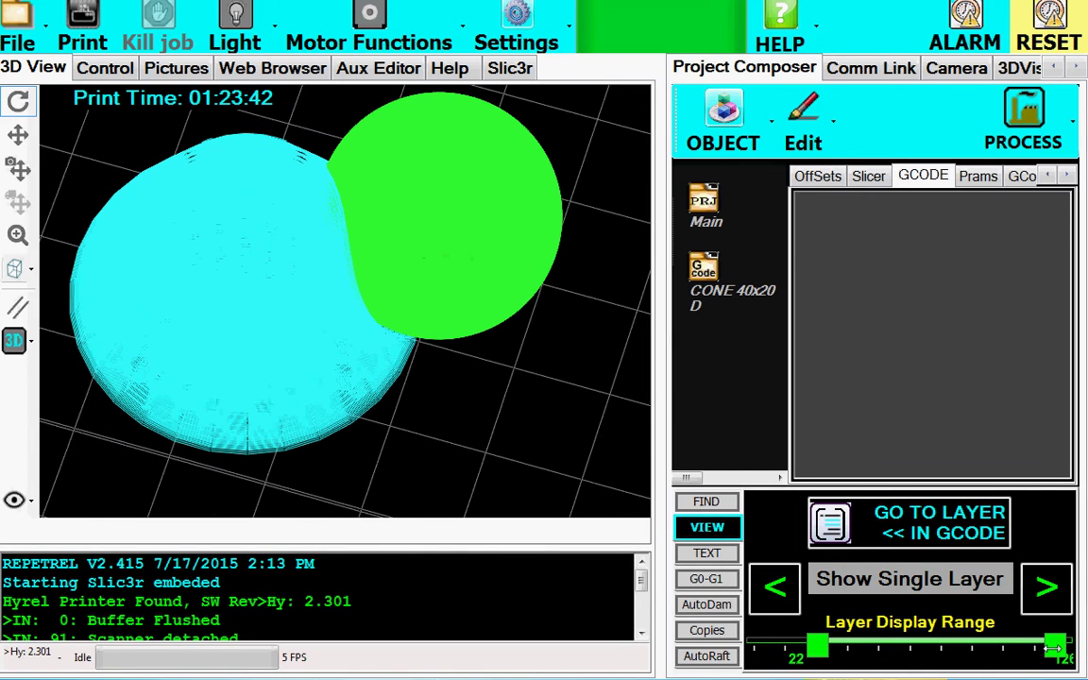
Step: Set the upper display limit to layer 67 and orbit to view the 22–67 range
left_click_drag(989, 650, 915, 652)
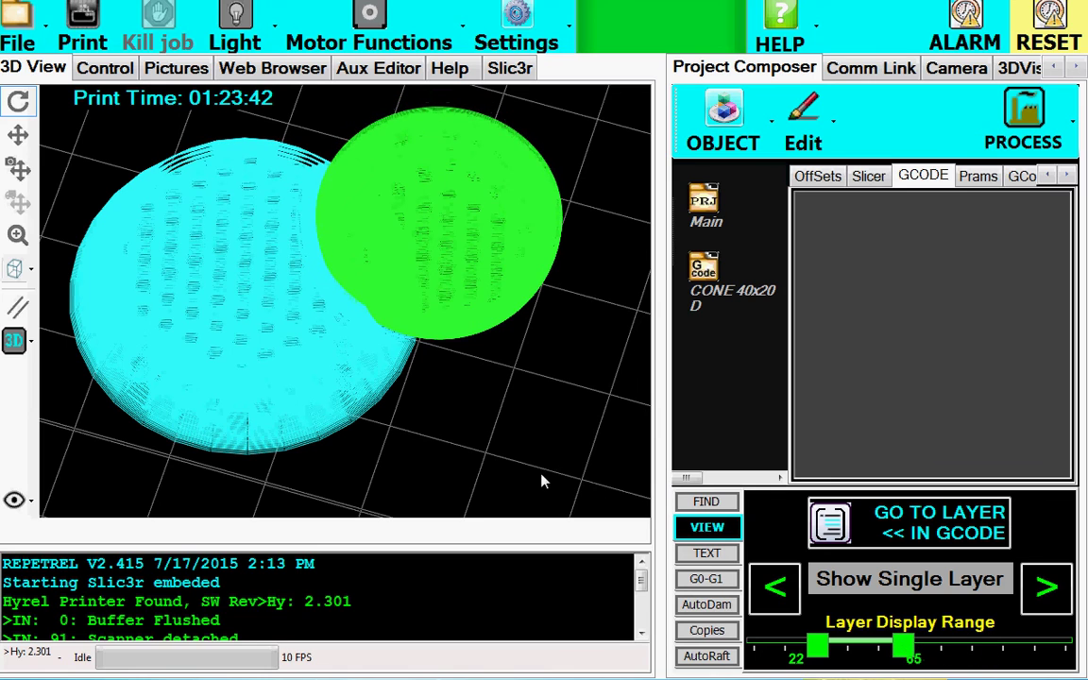
left_click_drag(501, 469, 466, 383)
left_click_drag(406, 302, 406, 142)
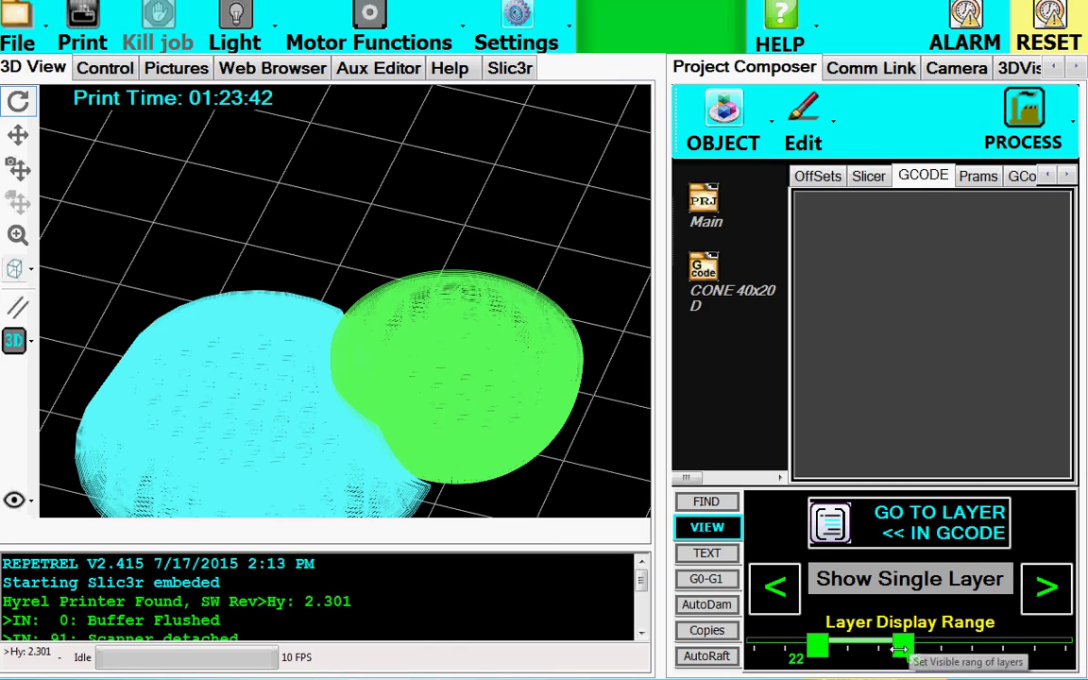
mouse_move(896, 650)
left_mouse_down()
mouse_move(864, 650)
mouse_move(909, 650)
left_mouse_up()
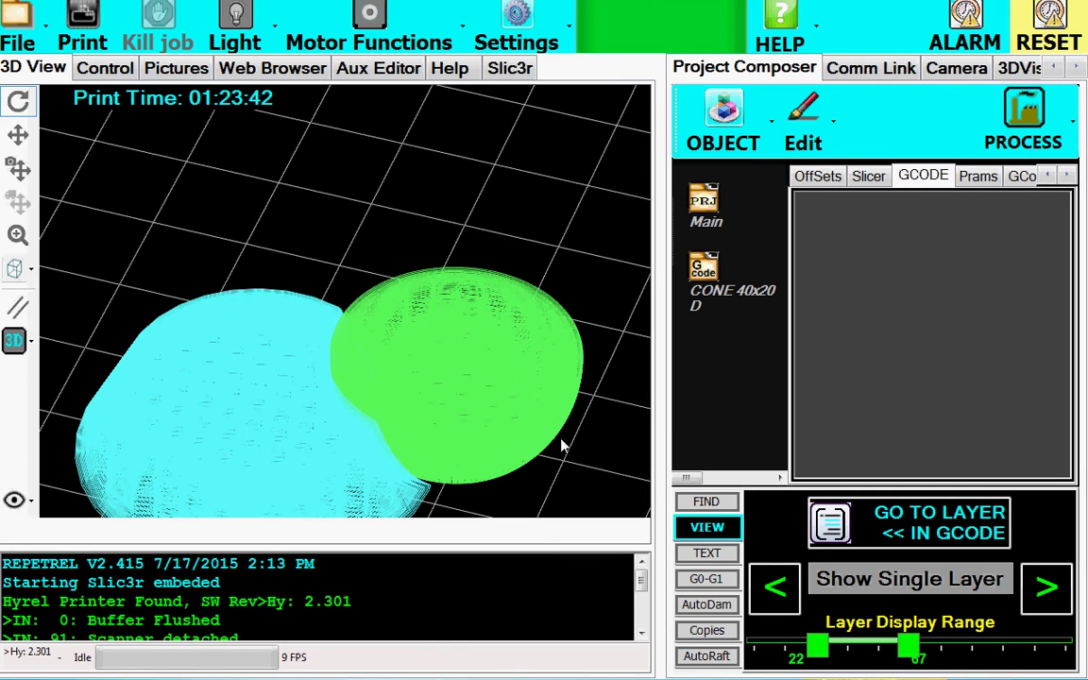
left_click_drag(389, 406, 426, 232)
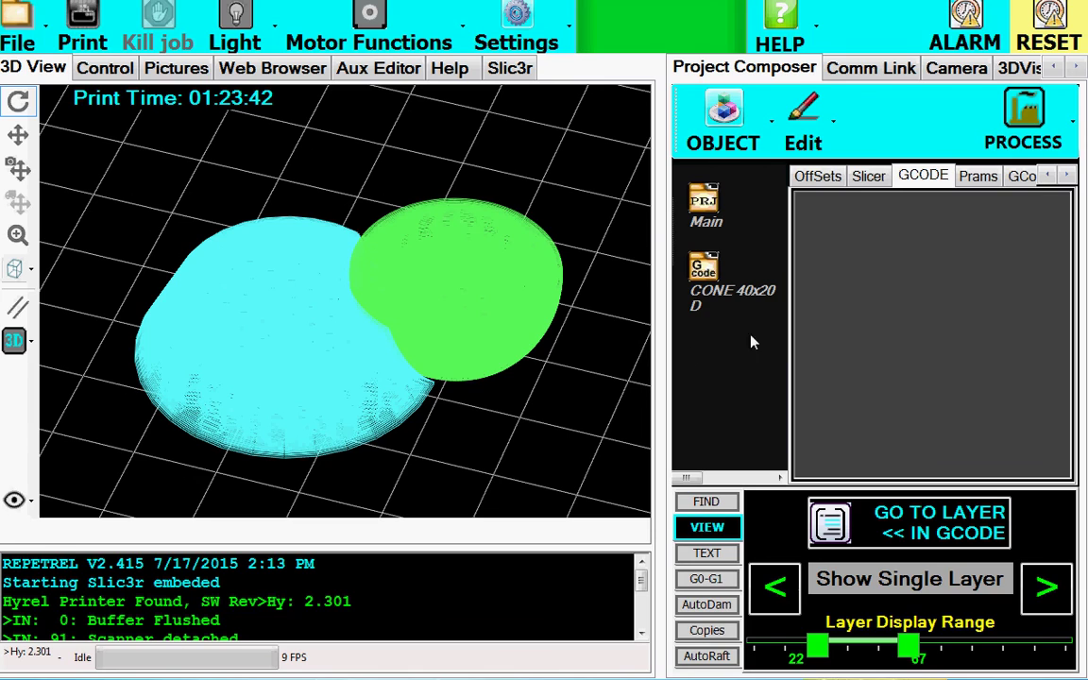